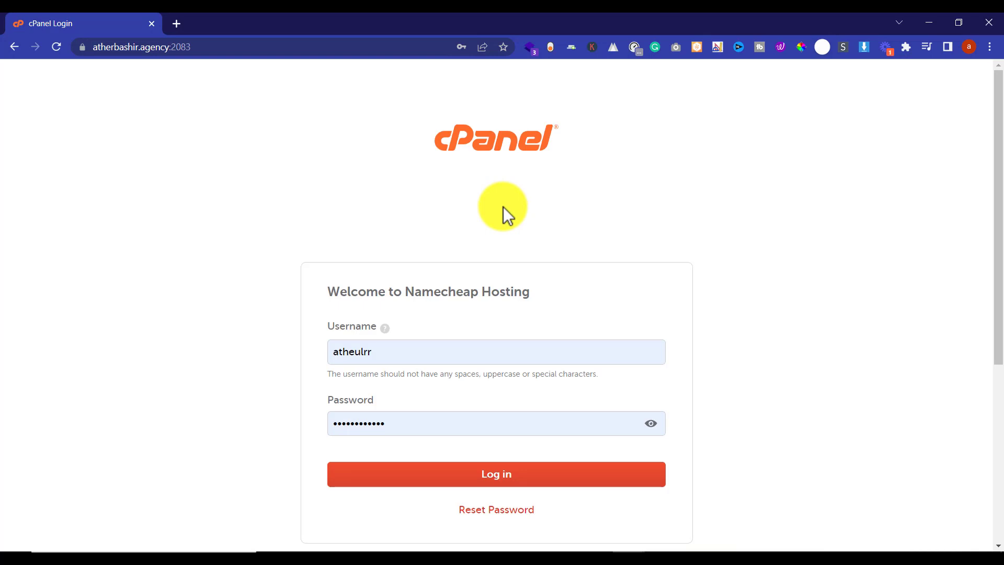
Log in to the Namecheap Hosting cPanel account with the entered username and password
{"action": "left_click", "coordinate": [593, 473]}
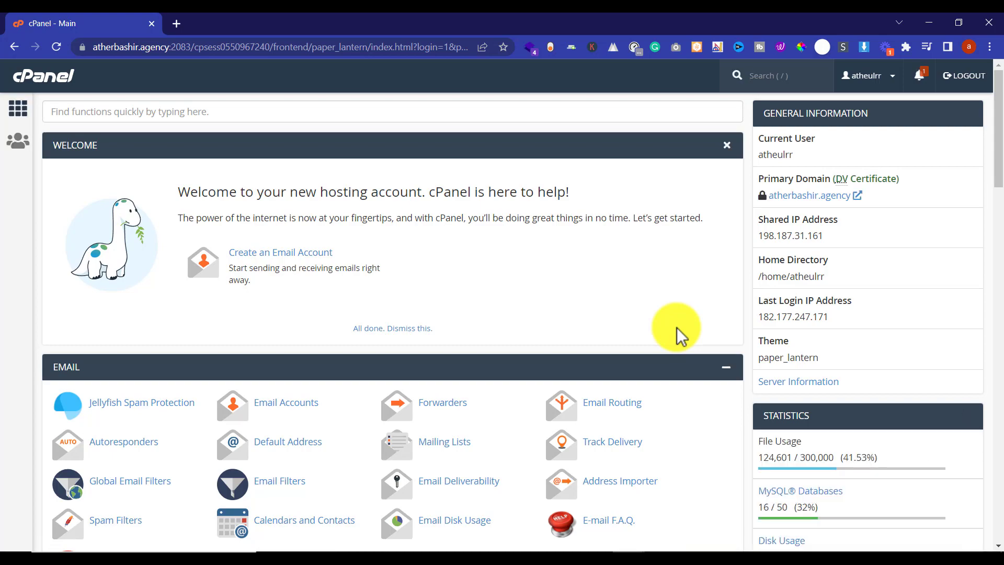
Open File Manager and MySQL Databases in separate background tabs, ending on MySQL Databases
{"action": "scroll", "coordinate": [679, 335], "scroll_direction": "down", "scroll_amount": 8}
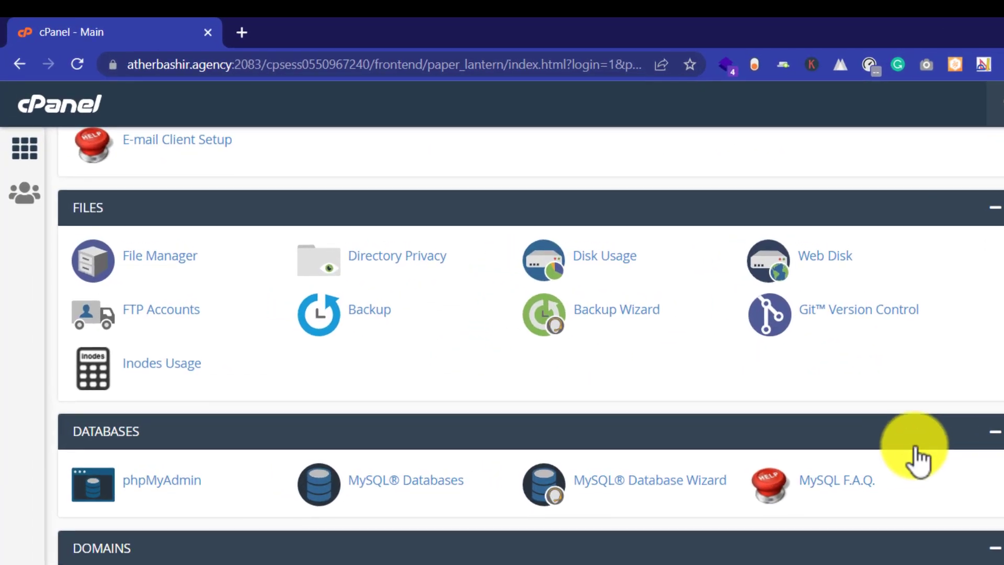
{"action": "middle_click", "coordinate": [151, 262]}
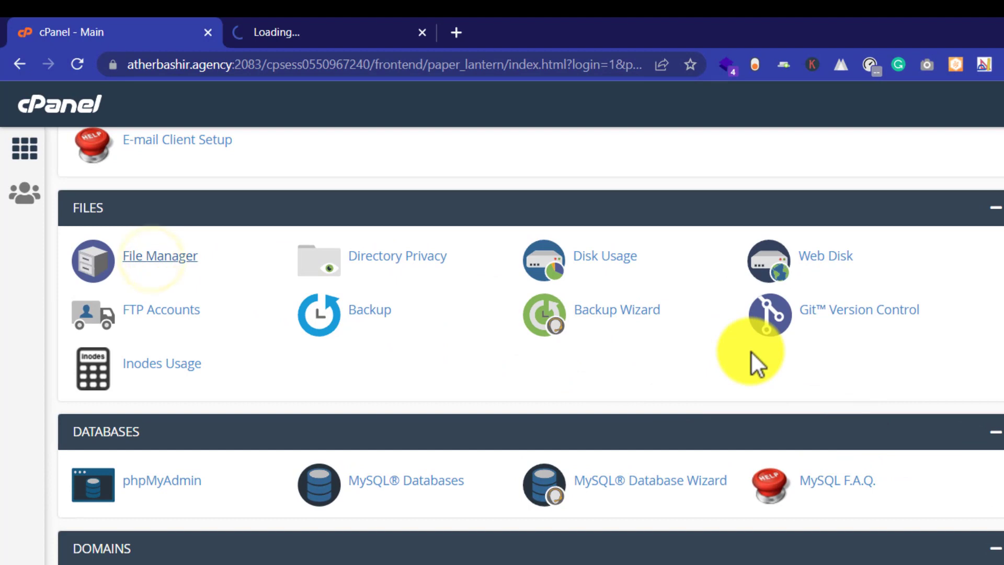
{"action": "scroll", "coordinate": [750, 355], "scroll_direction": "down", "scroll_amount": 5}
{"action": "scroll", "coordinate": [713, 350], "scroll_direction": "up", "scroll_amount": 2}
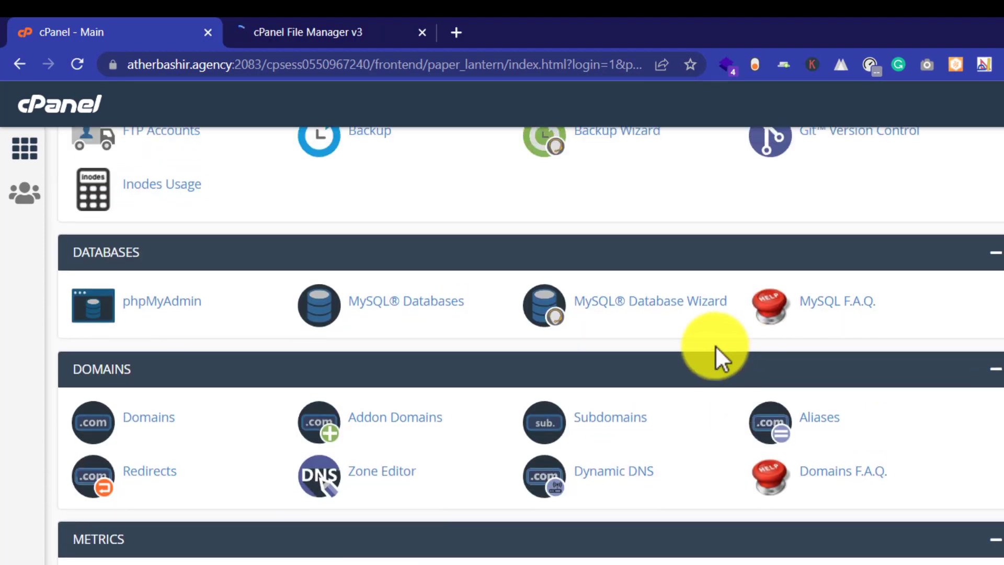
{"action": "middle_click", "coordinate": [426, 314]}
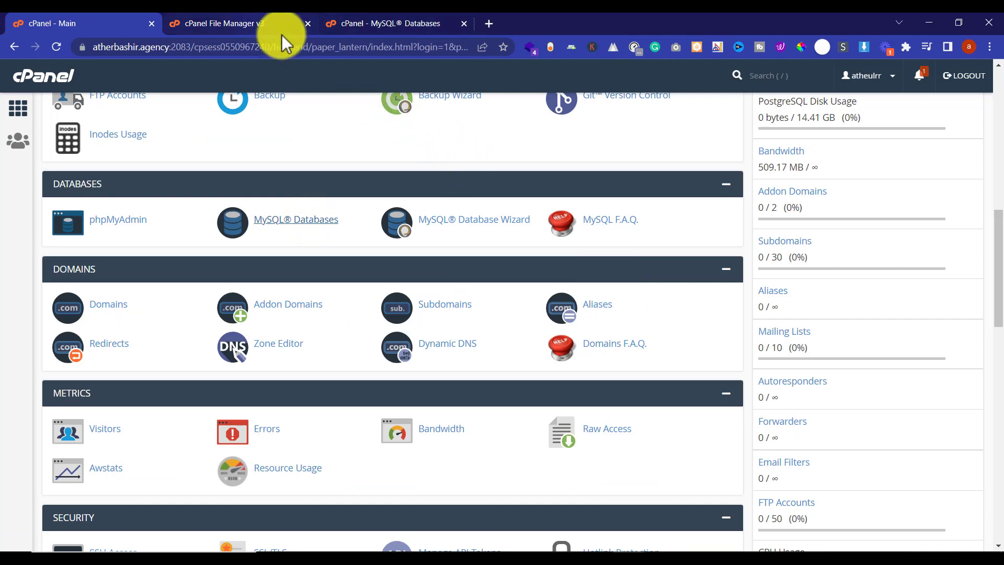
{"action": "left_click", "coordinate": [250, 14]}
{"action": "left_click", "coordinate": [410, 19]}
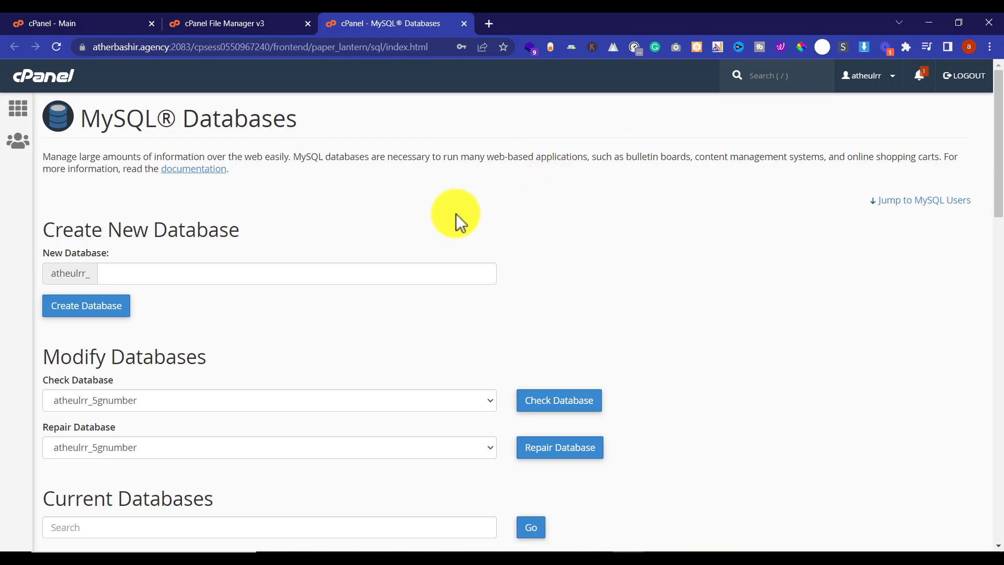
Enter newwebsite as the New Database name and create it
{"action": "left_click", "coordinate": [296, 270]}
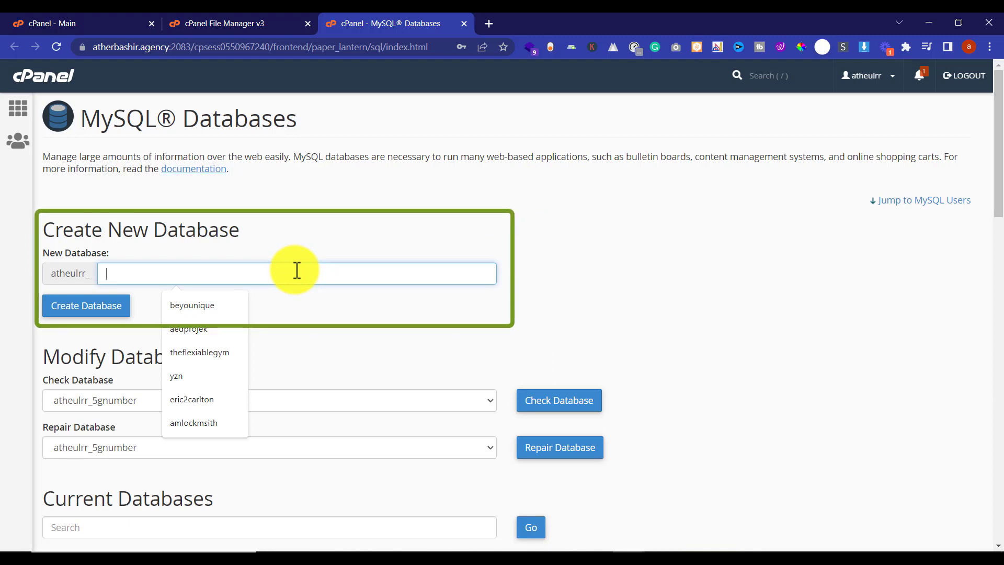
{"action": "type", "text": "newwebsite"}
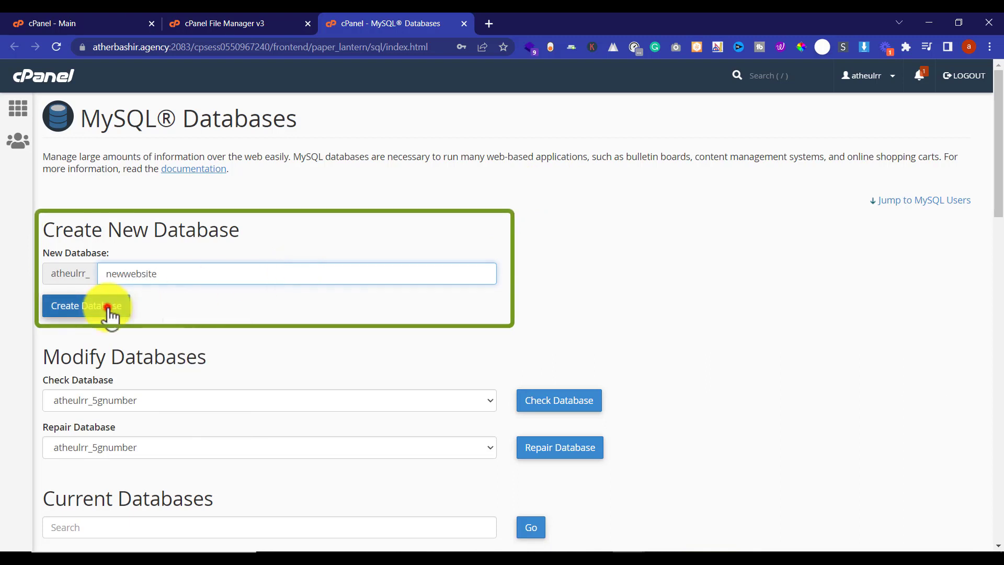
{"action": "left_click", "coordinate": [107, 307]}
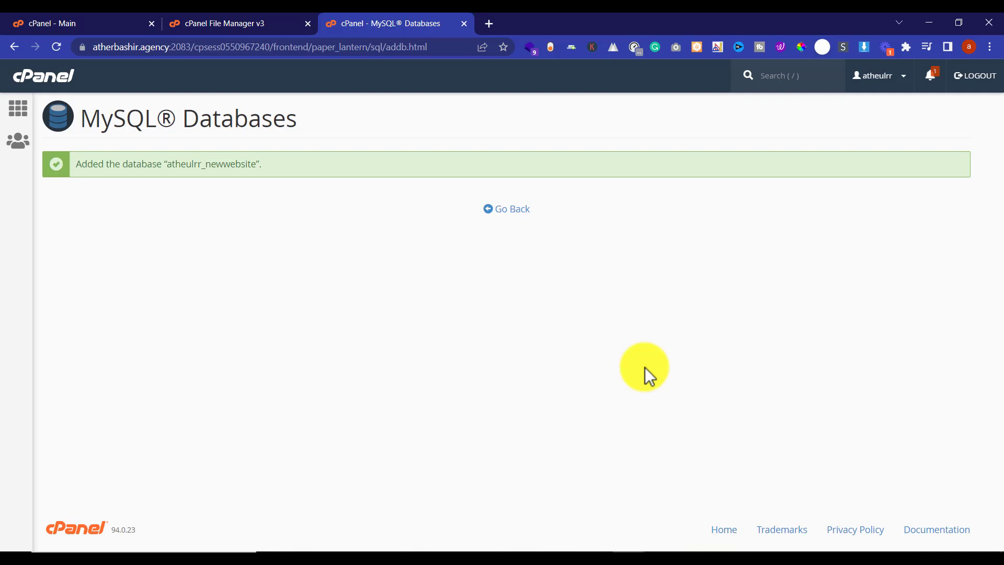
{"action": "left_click", "coordinate": [489, 24]}
Download the WordPress 5.9.3 zip from wordpress.org, then go back to File Manager
{"action": "type", "text": "wordpress.org"}
{"action": "key", "text": "Return"}
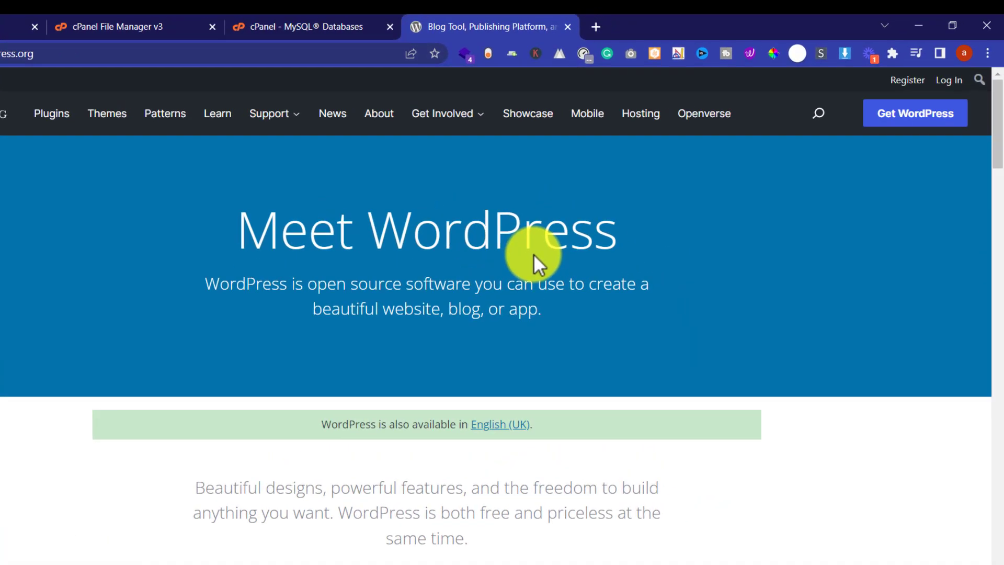
{"action": "left_click", "coordinate": [902, 114]}
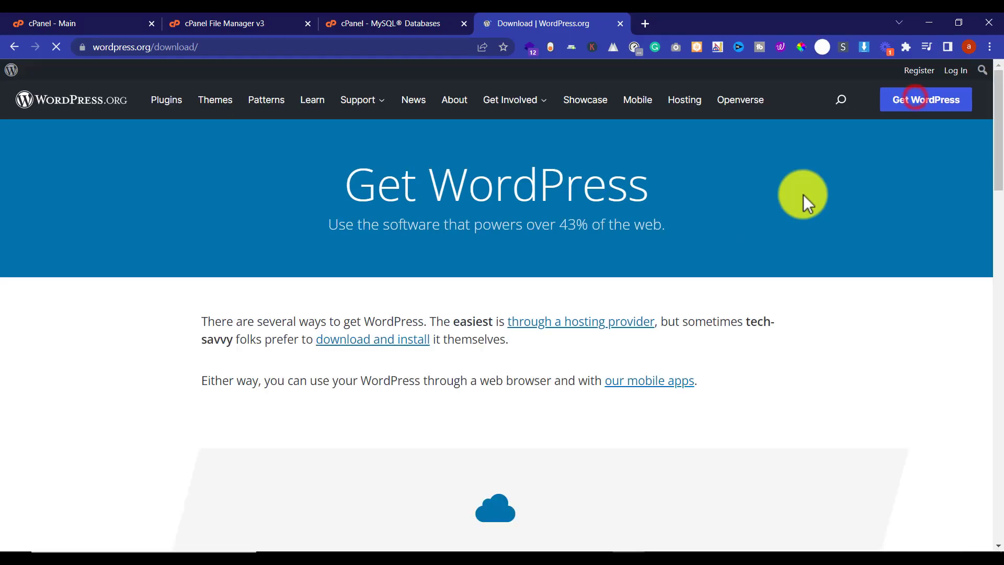
{"action": "scroll", "coordinate": [795, 191], "scroll_direction": "down", "scroll_amount": 15}
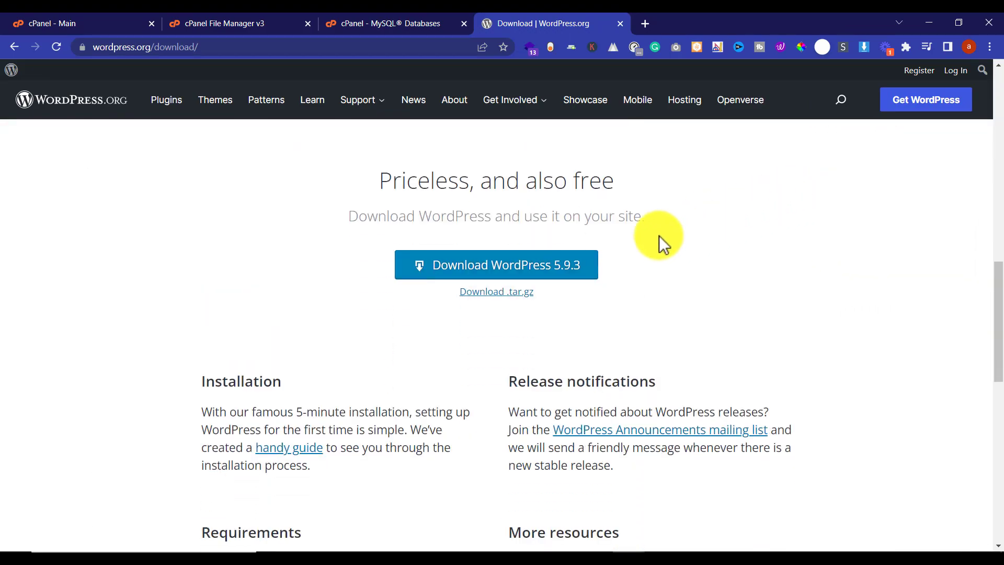
{"action": "left_click", "coordinate": [563, 266]}
{"action": "left_click", "coordinate": [725, 192]}
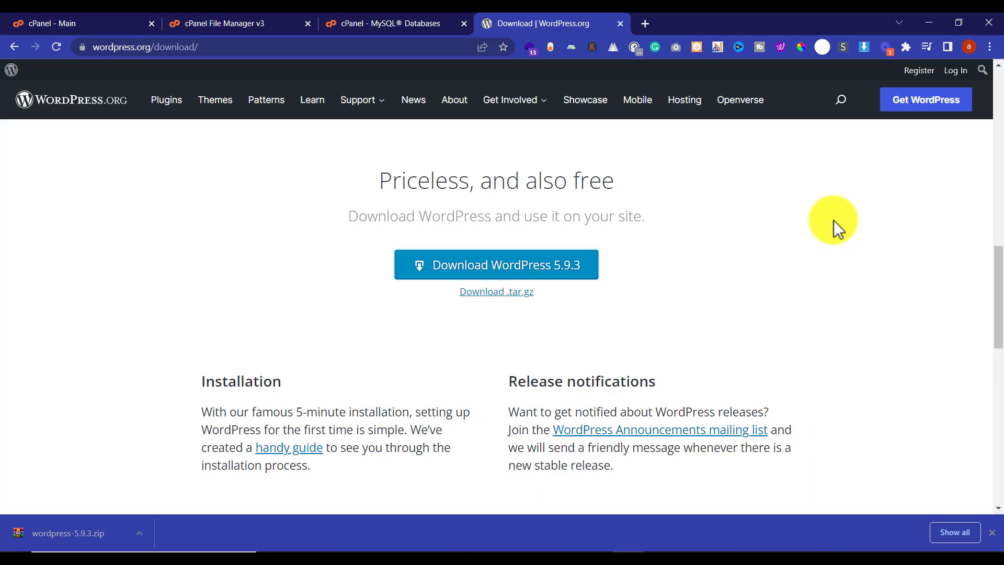
{"action": "left_click", "coordinate": [257, 23]}
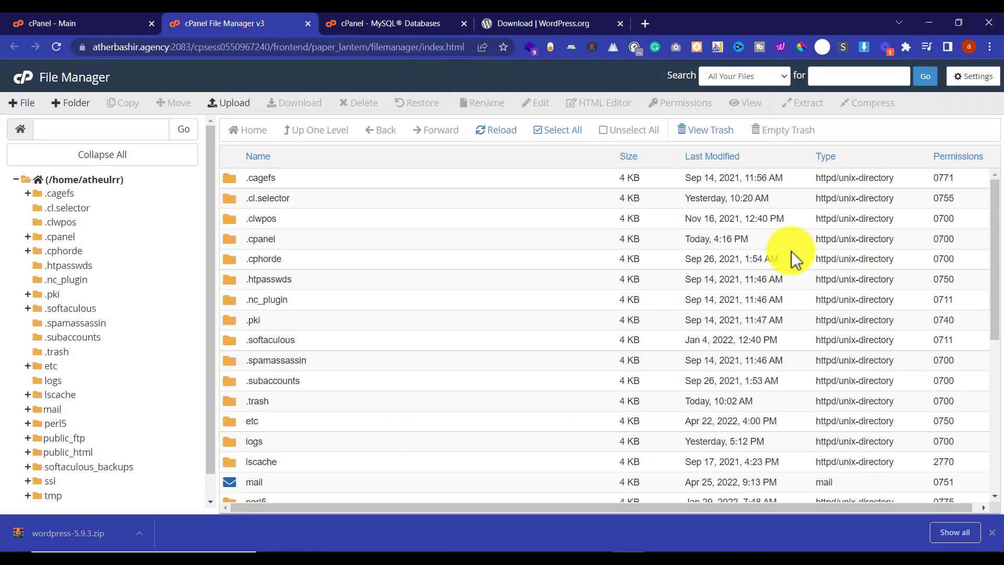
Inside public_html, create a folder named newwebsite and open it
{"action": "scroll", "coordinate": [794, 257], "scroll_direction": "down", "scroll_amount": 5}
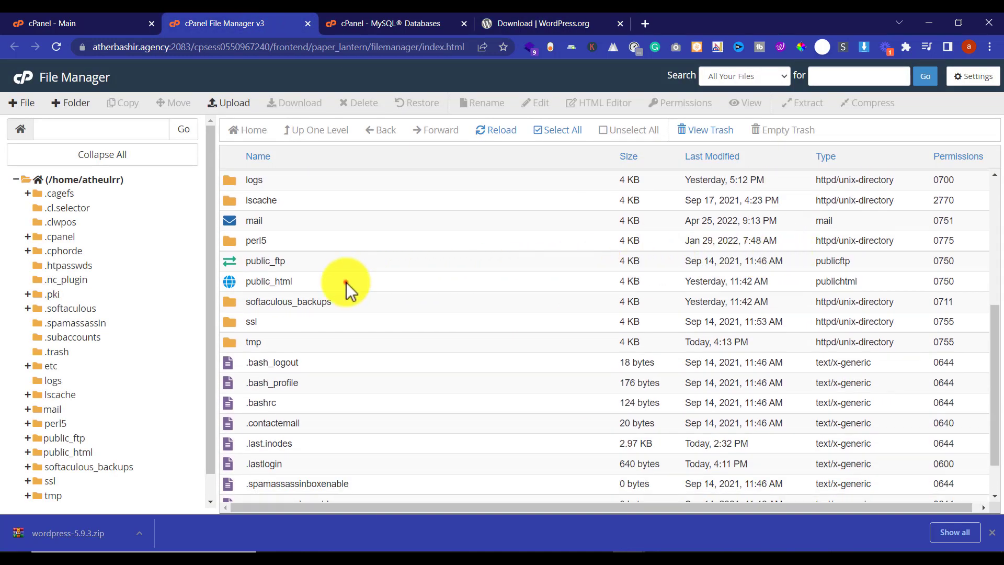
{"action": "double_click", "coordinate": [346, 282]}
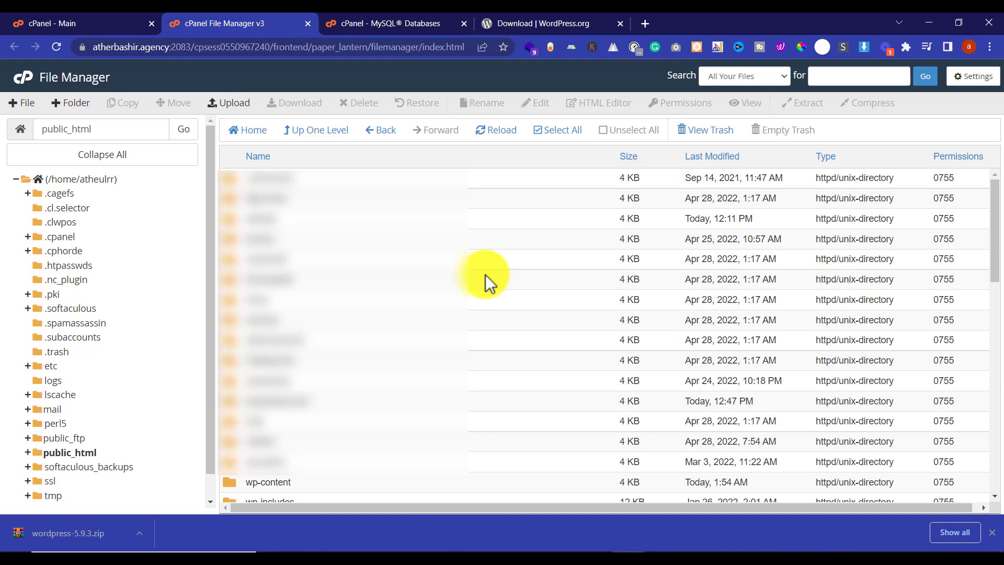
{"action": "scroll", "coordinate": [485, 274], "scroll_direction": "down", "scroll_amount": 10}
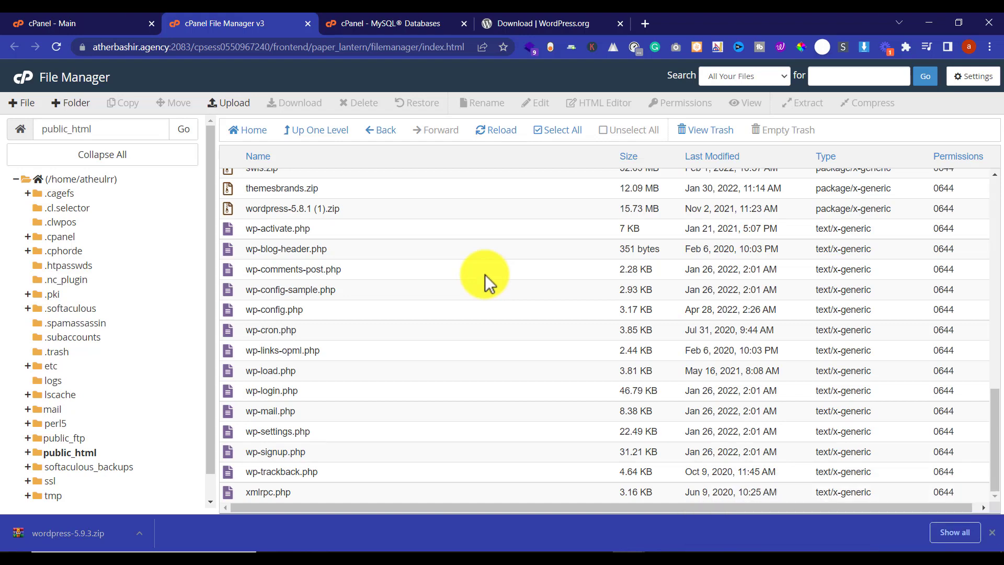
{"action": "left_click", "coordinate": [68, 102]}
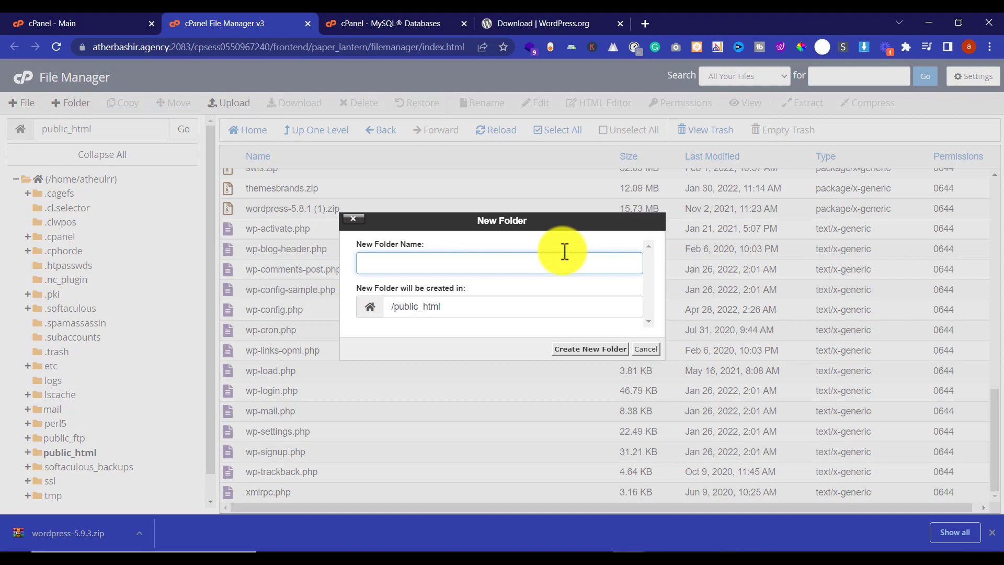
{"action": "type", "text": "newwebsite"}
{"action": "left_click", "coordinate": [590, 348]}
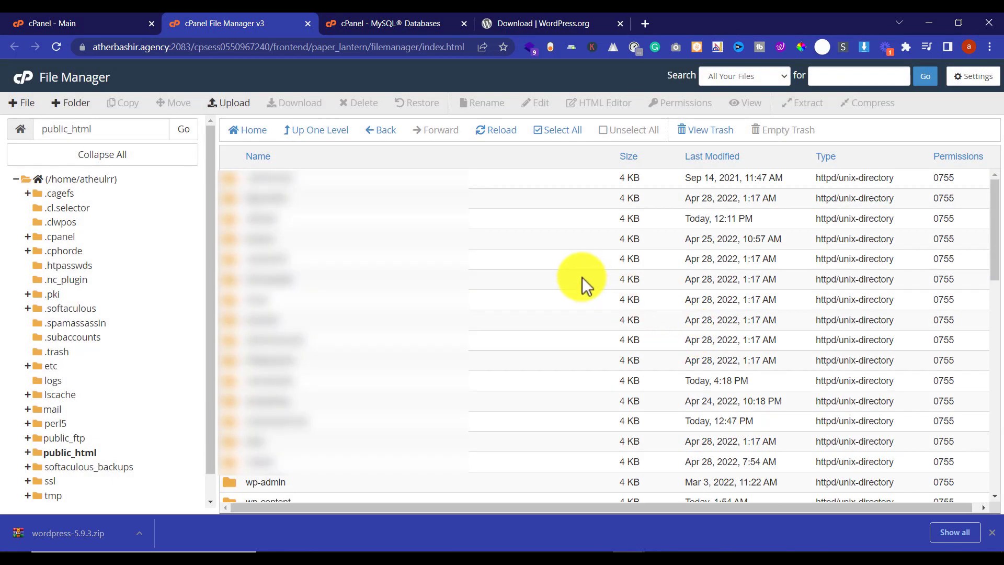
{"action": "scroll", "coordinate": [582, 284], "scroll_direction": "down", "scroll_amount": 4}
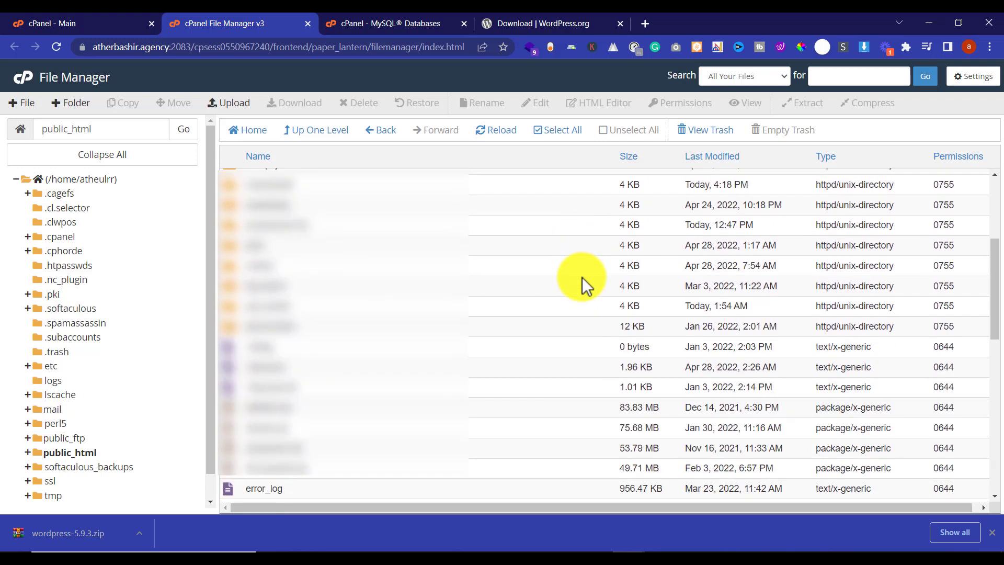
{"action": "scroll", "coordinate": [582, 285], "scroll_direction": "up", "scroll_amount": 1}
{"action": "double_click", "coordinate": [413, 259]}
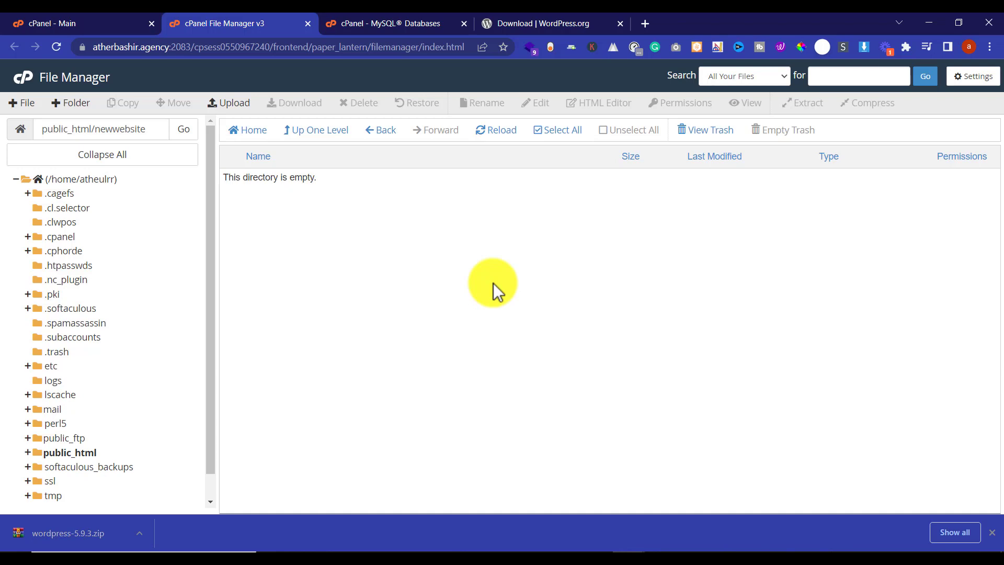
Upload wordpress-5.9.3.zip (19.33 MB) from Downloads into newwebsite, then return to its listing
{"action": "left_click", "coordinate": [228, 103]}
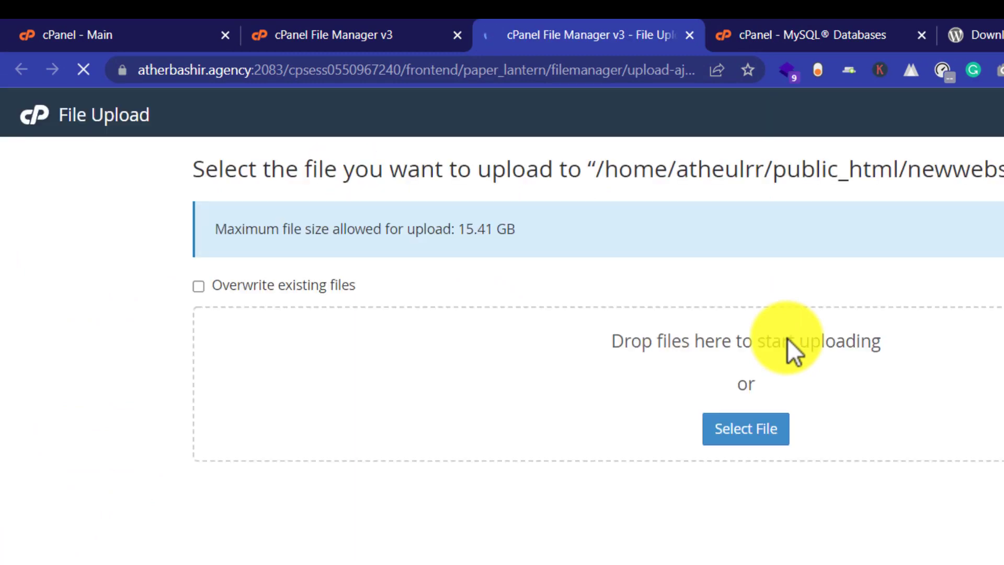
{"action": "left_click", "coordinate": [745, 428]}
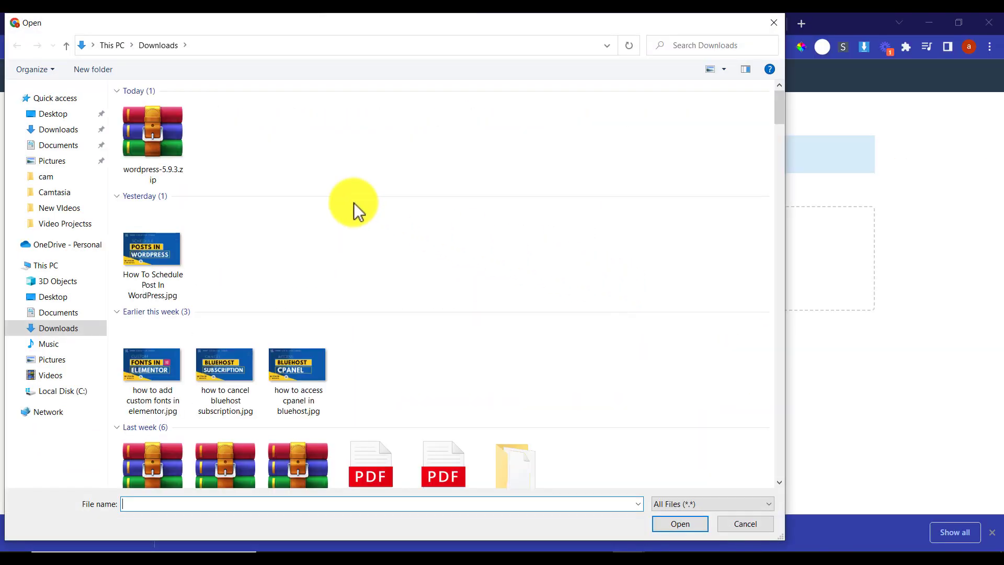
{"action": "left_click", "coordinate": [164, 143]}
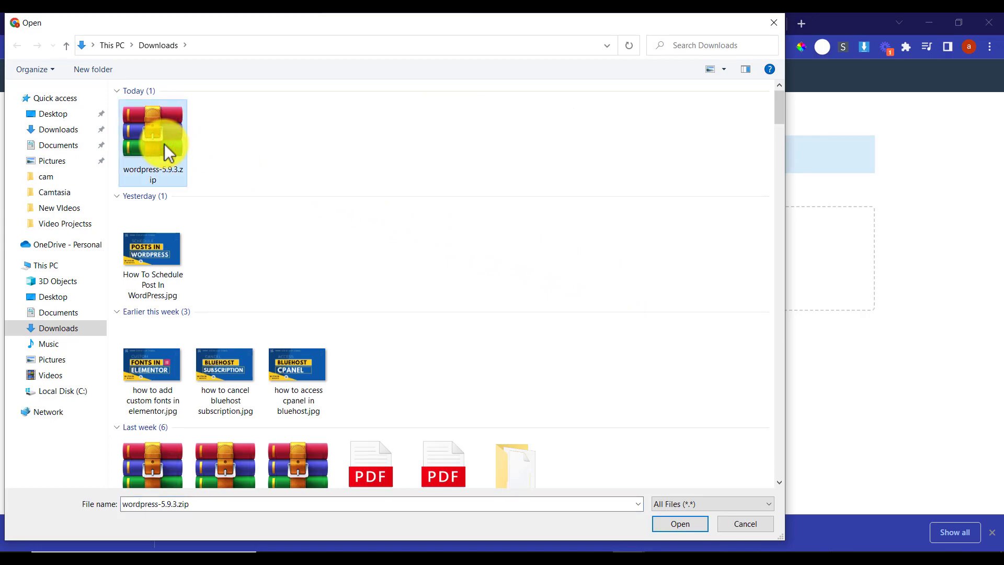
{"action": "left_click", "coordinate": [680, 524]}
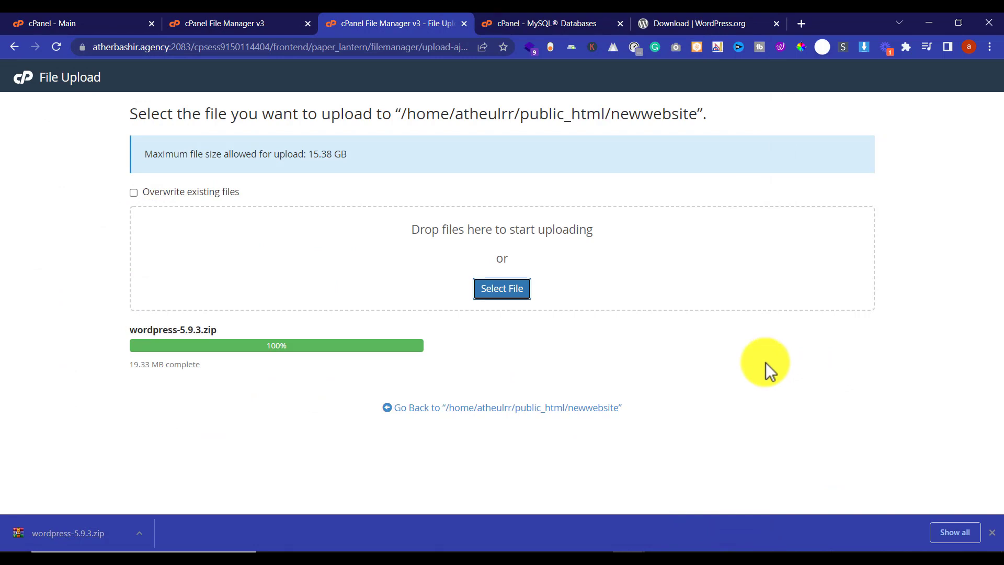
{"action": "left_click", "coordinate": [494, 408]}
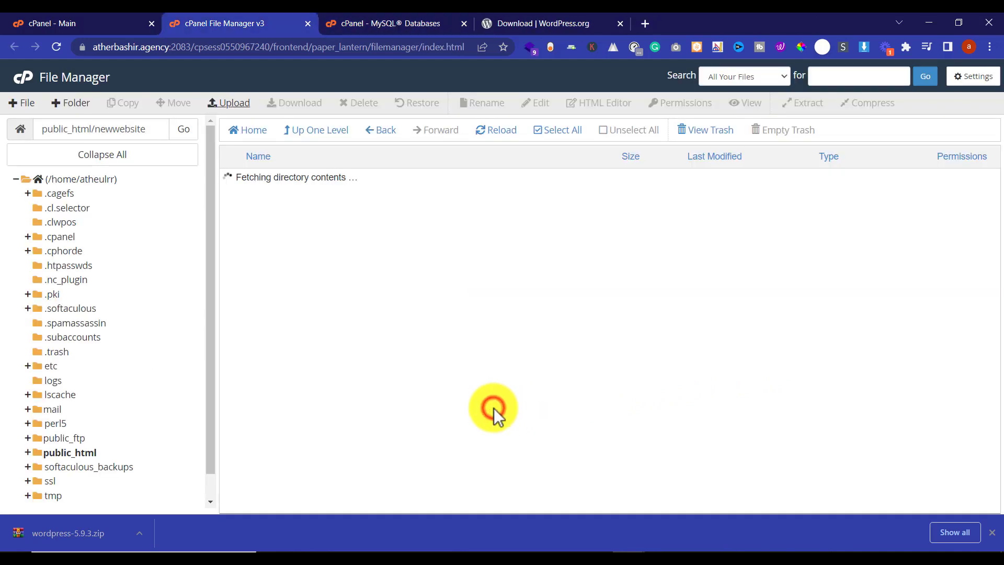
Extract wordpress-5.9.3.zip into public_html/newwebsite and reload to show the new wordpress folder
{"action": "left_click", "coordinate": [990, 532]}
{"action": "key", "text": "Return"}
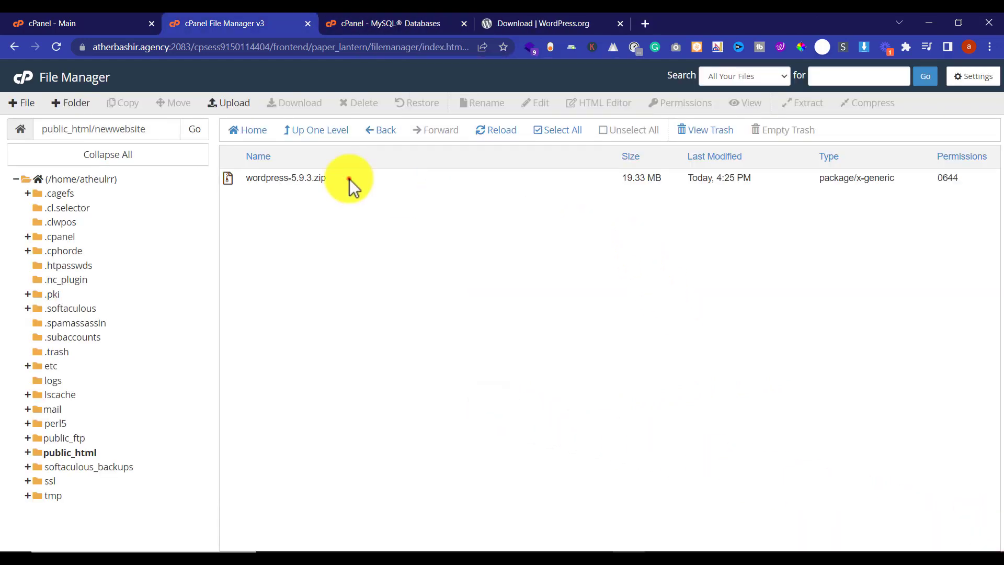
{"action": "left_click", "coordinate": [350, 178]}
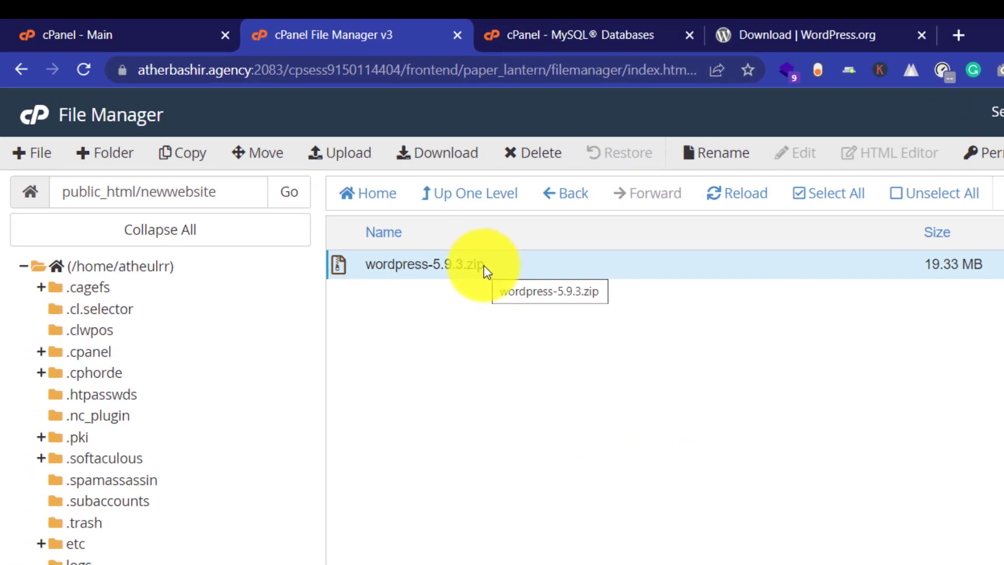
{"action": "right_click", "coordinate": [340, 186]}
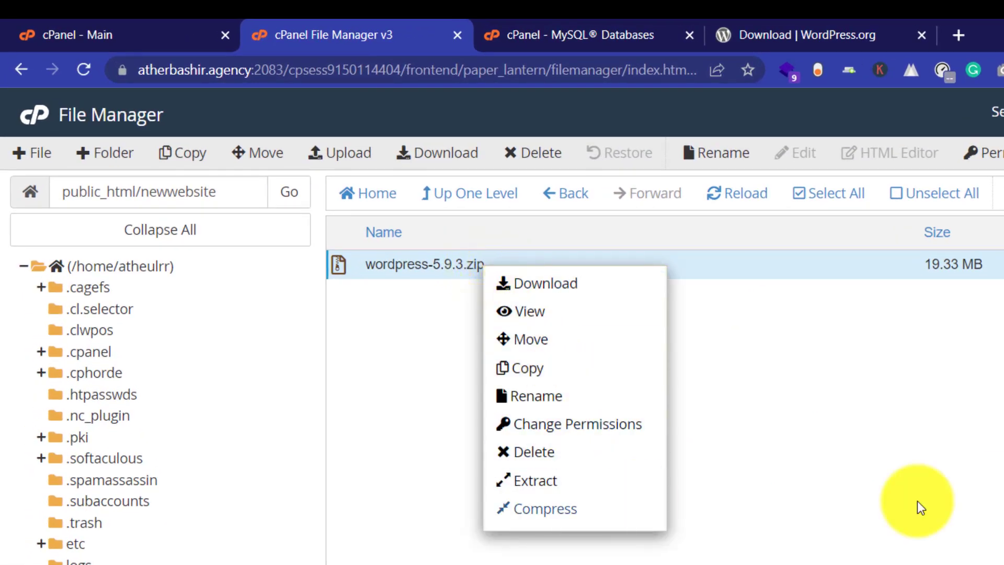
{"action": "left_click", "coordinate": [554, 481]}
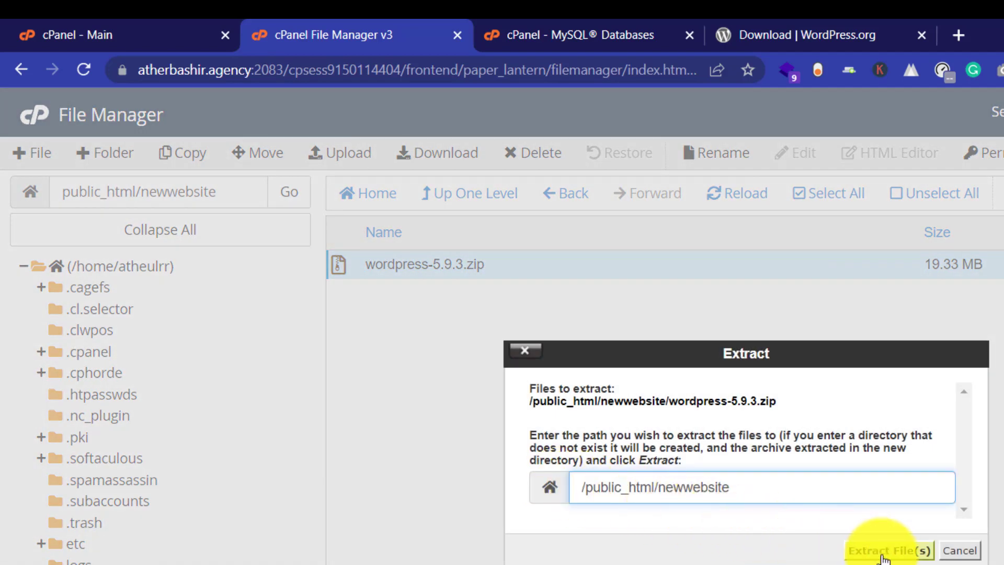
{"action": "left_click", "coordinate": [883, 553]}
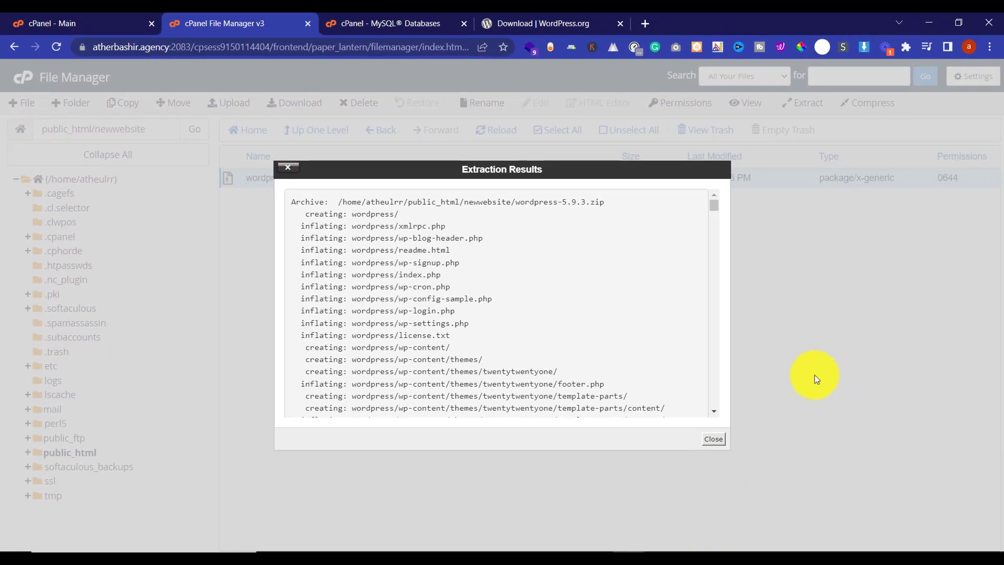
{"action": "left_click", "coordinate": [713, 438]}
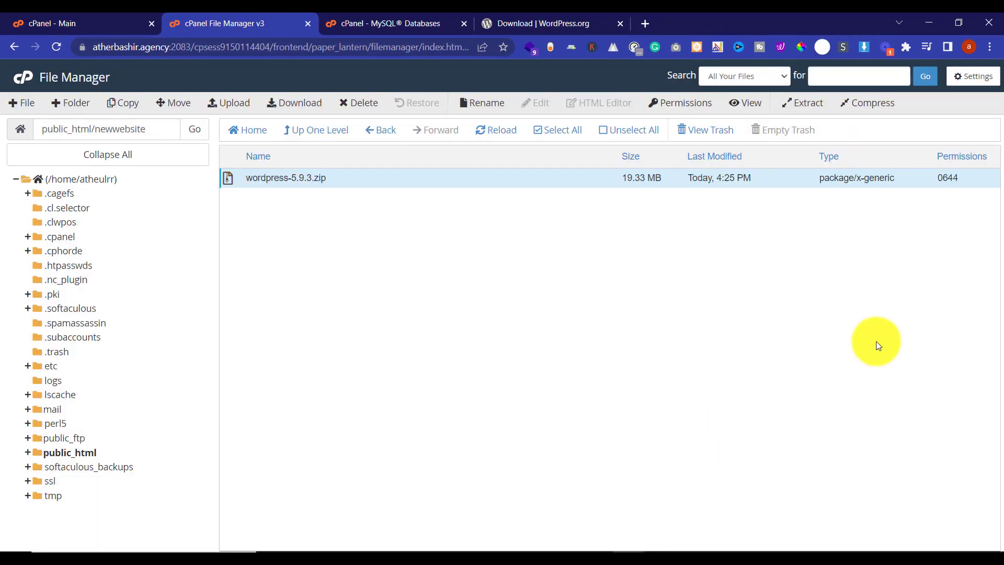
{"action": "left_click", "coordinate": [488, 136]}
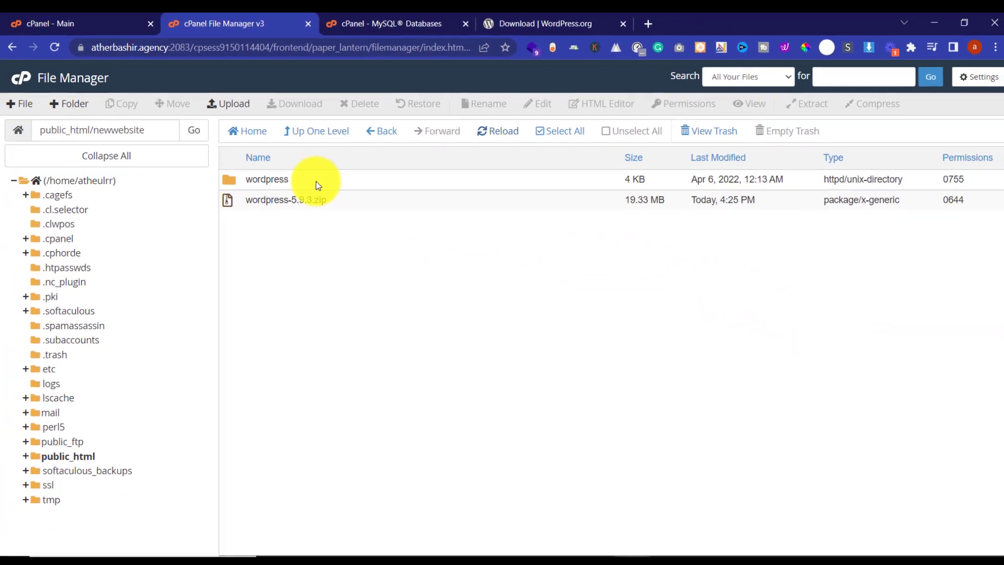
Move every file from the wordpress folder up into public_html/newwebsite
{"action": "double_click", "coordinate": [315, 180]}
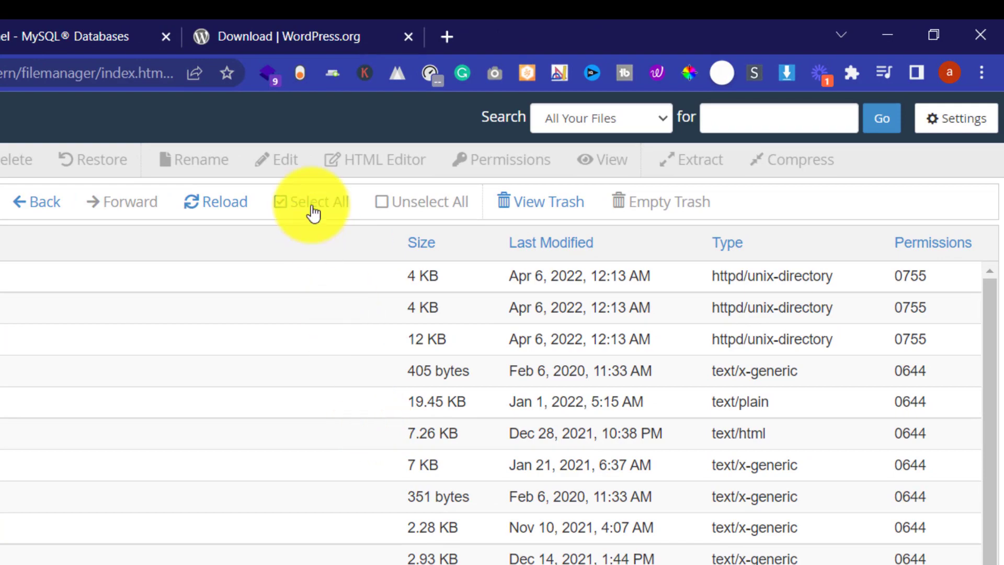
{"action": "left_click", "coordinate": [295, 203]}
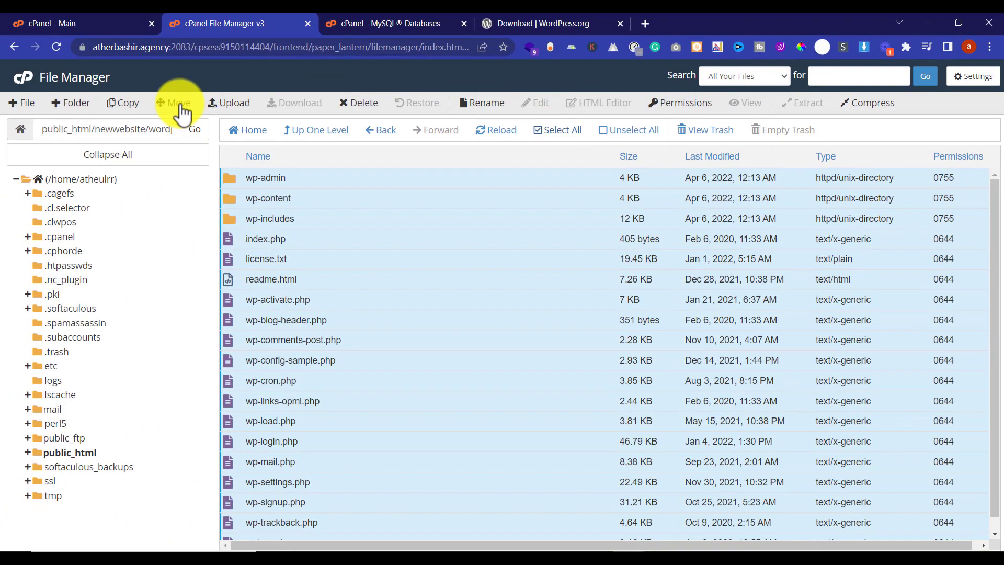
{"action": "left_click", "coordinate": [179, 107]}
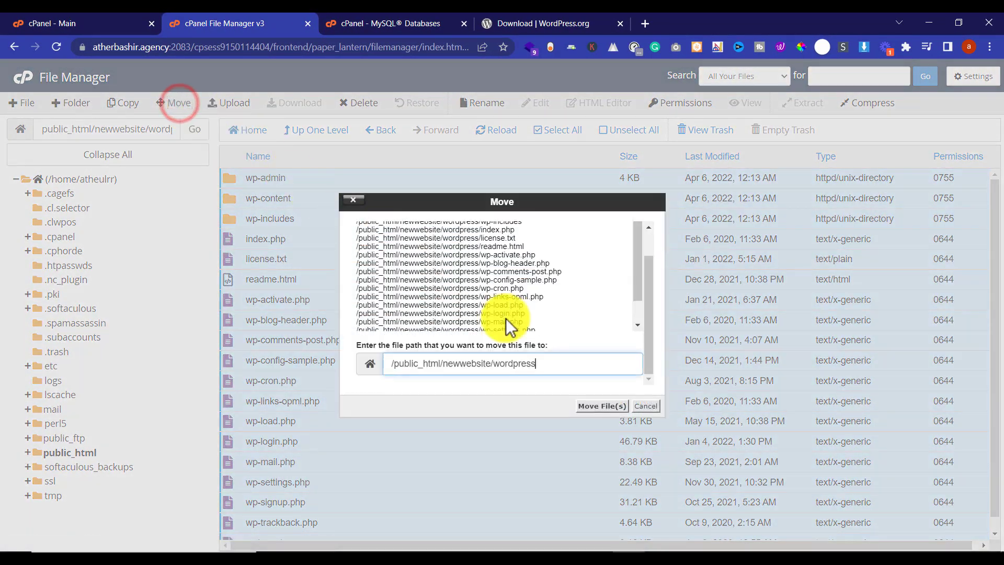
{"action": "left_click_drag", "start_coordinate": [572, 362], "coordinate": [493, 369]}
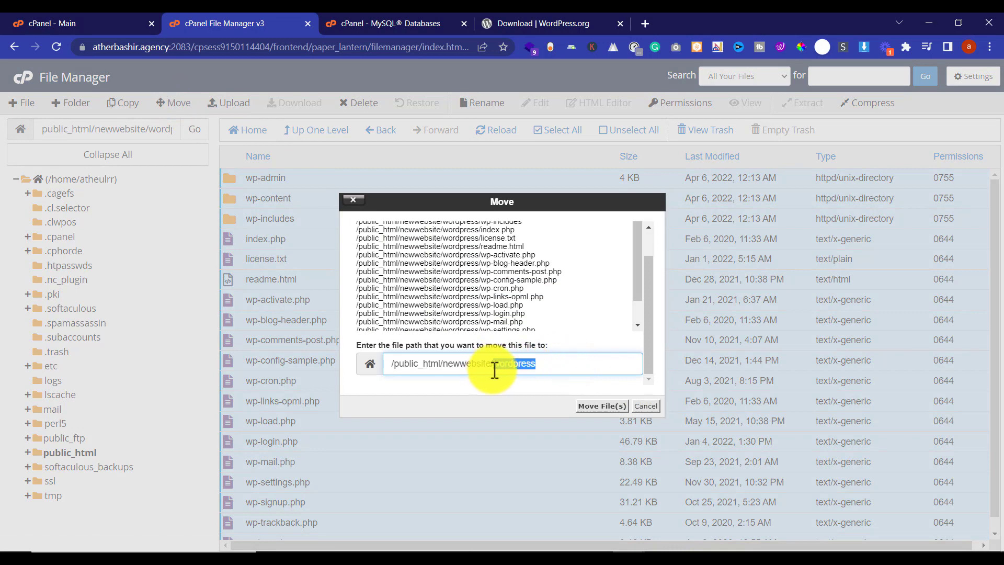
{"action": "key", "text": "BackSpace"}
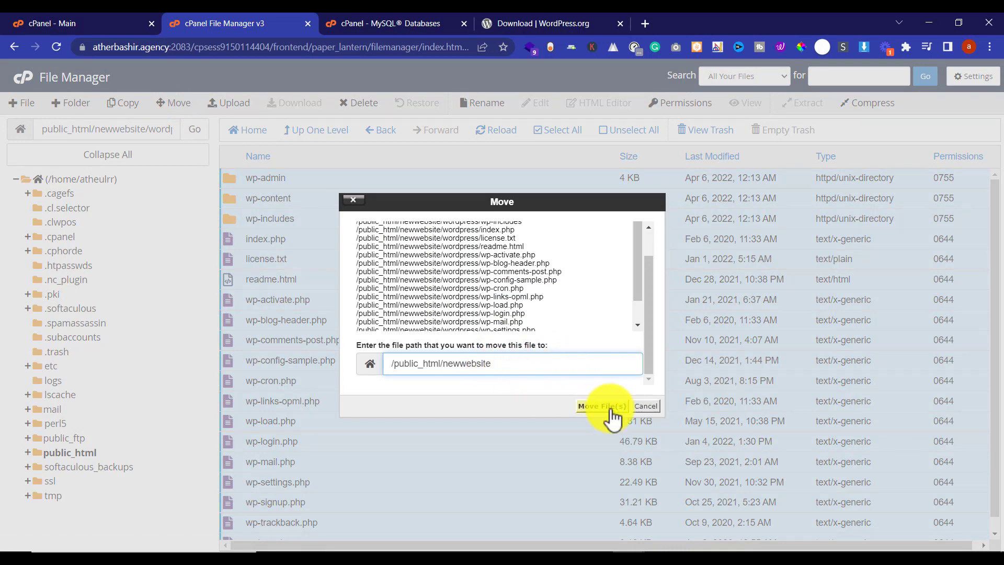
{"action": "left_click", "coordinate": [610, 408]}
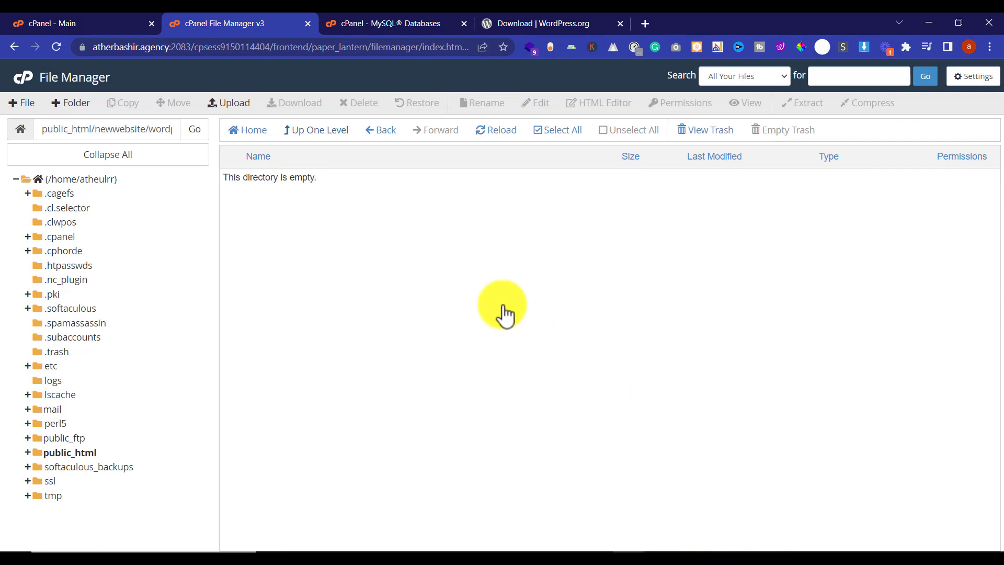
{"action": "left_click", "coordinate": [324, 134]}
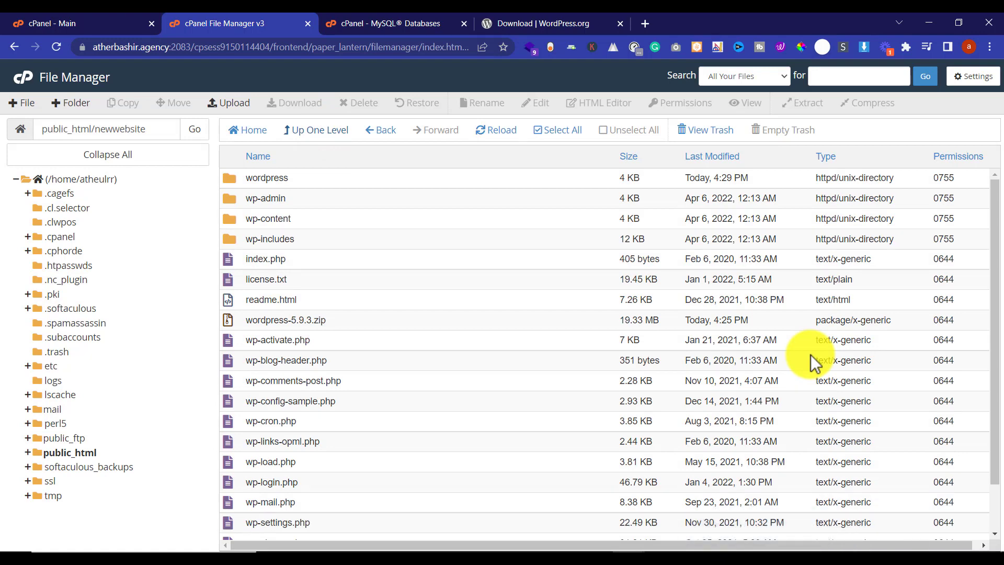
{"action": "key", "text": "ctrl+t"}
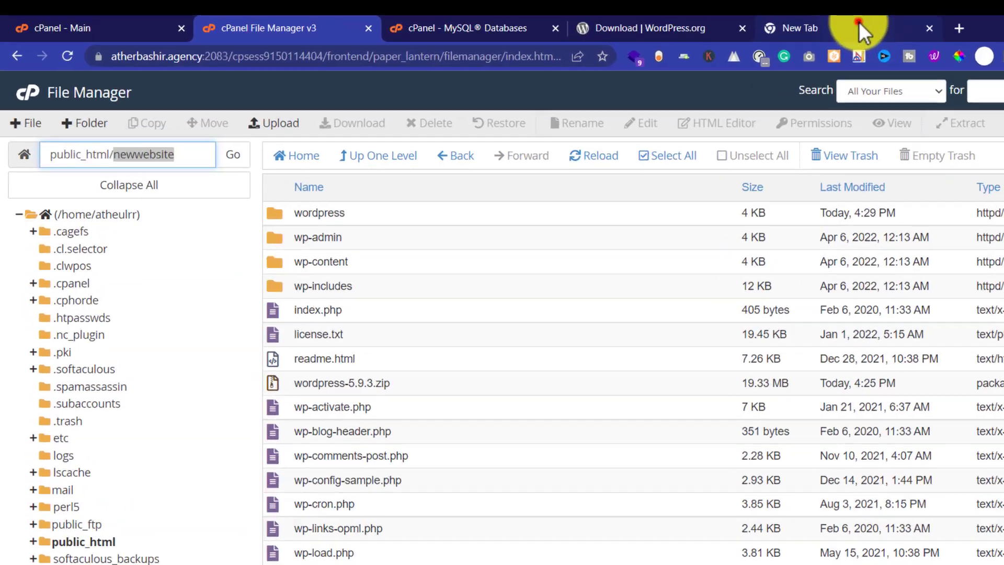
Load the site's /newwebsite address, keep English (United States), and reach the database details page
{"action": "left_click", "coordinate": [716, 23]}
{"action": "type", "text": "newwebsite"}
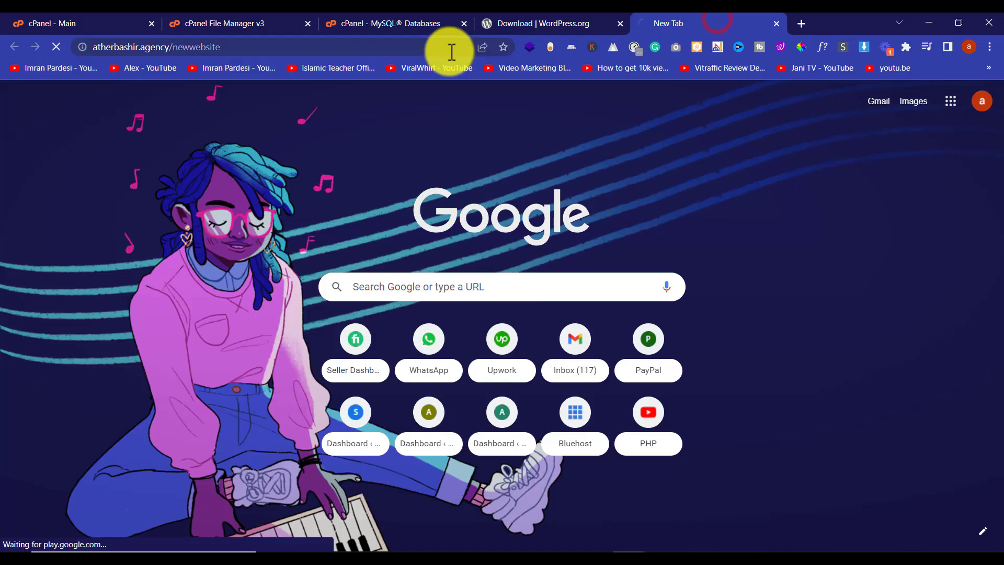
{"action": "key", "text": "Return"}
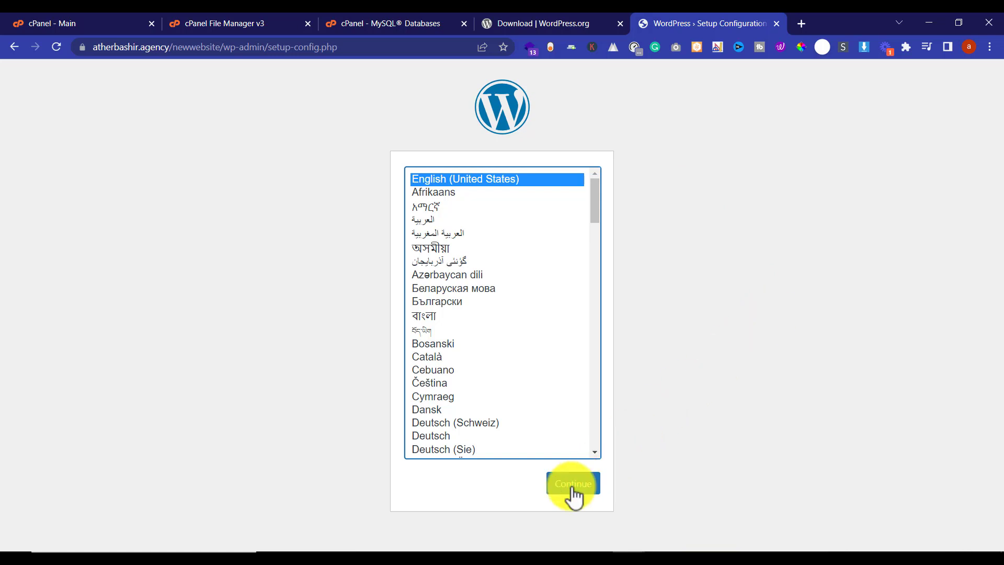
{"action": "left_click", "coordinate": [571, 485]}
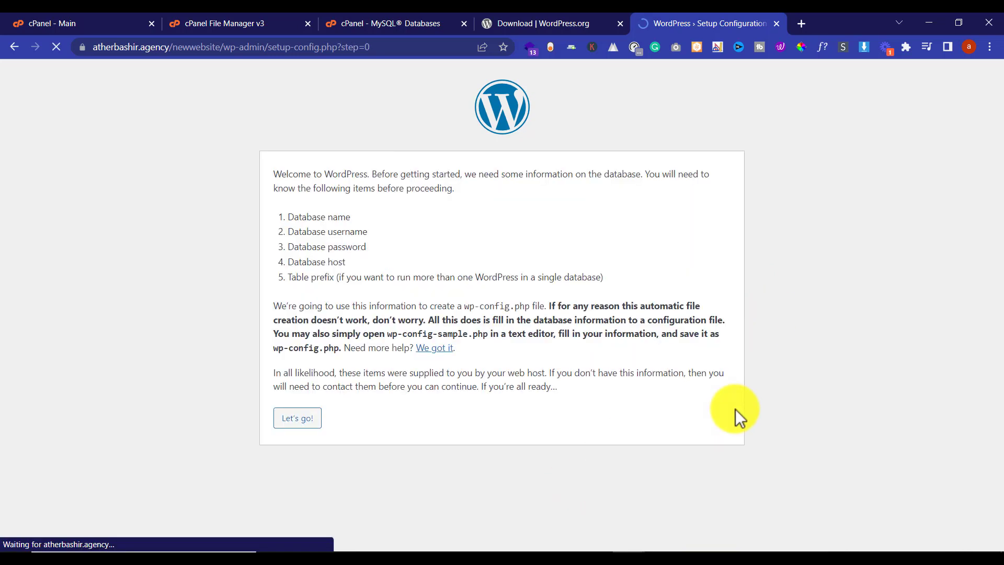
{"action": "left_click", "coordinate": [305, 419]}
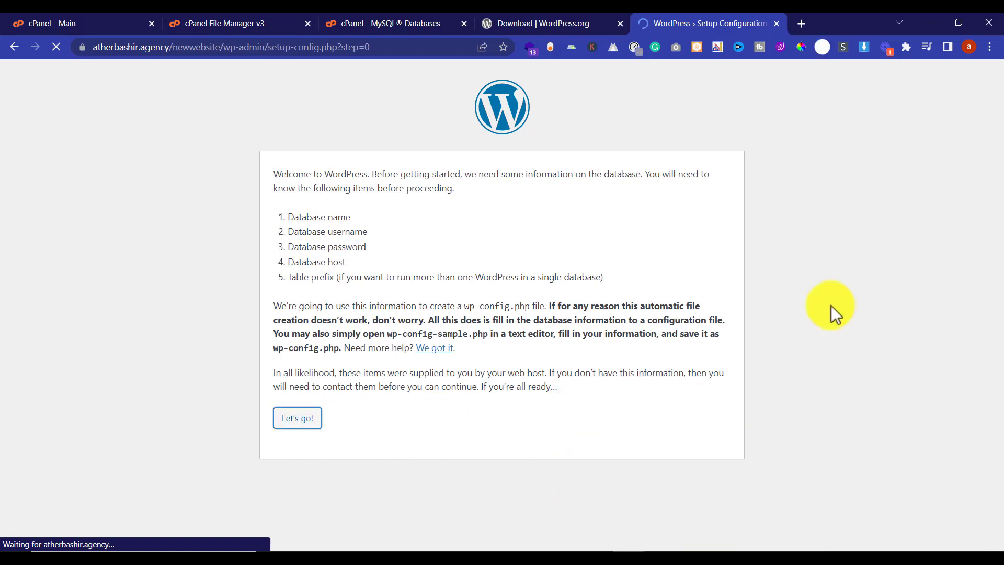
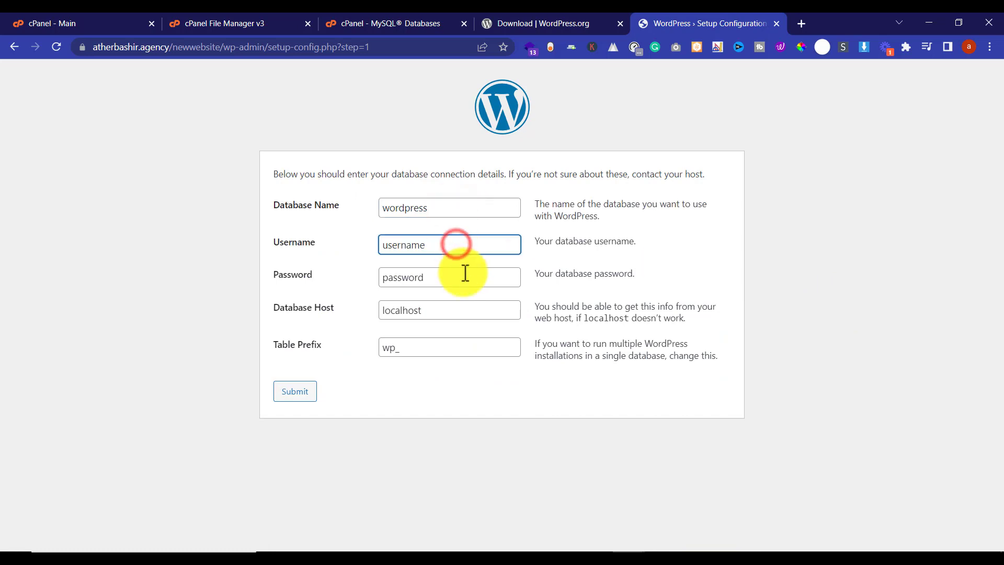
Bring up WordPress's database details form, then return to cPanel's newwebsite database confirmation
{"action": "left_click", "coordinate": [463, 272]}
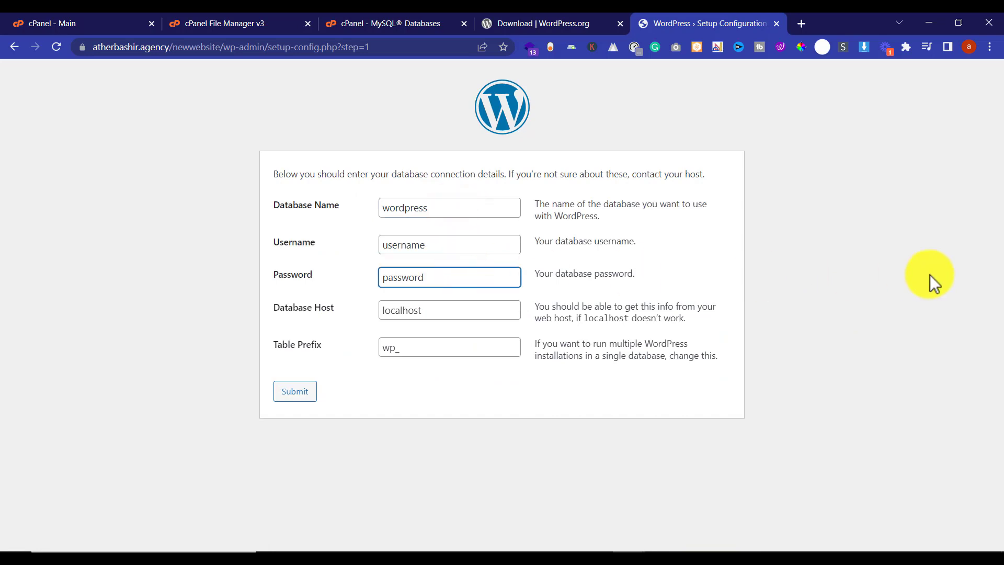
{"action": "left_click", "coordinate": [392, 23]}
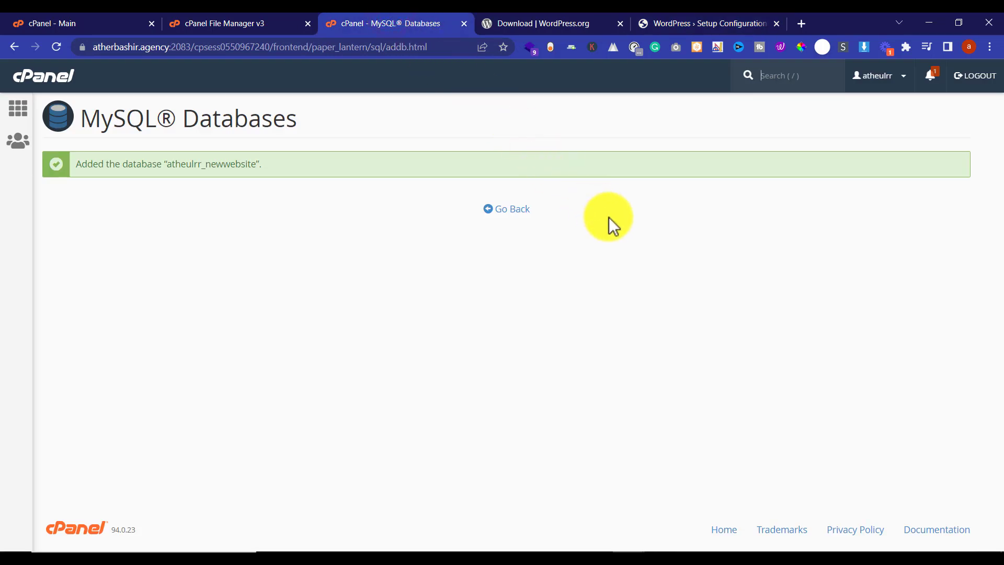
Add MySQL user newwebuser with a password, declining the browser's save-password offer
{"action": "left_click", "coordinate": [507, 210]}
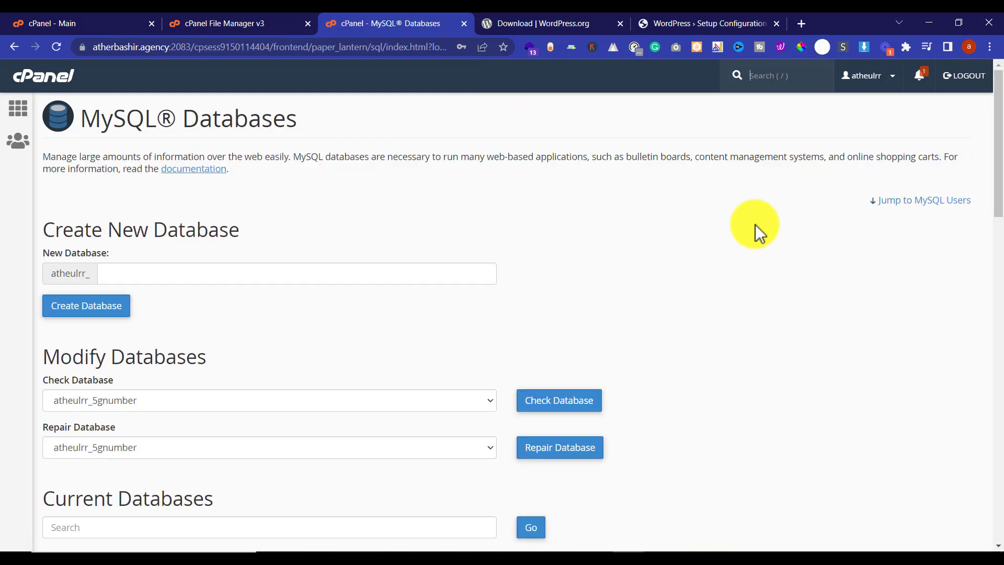
{"action": "scroll", "coordinate": [755, 225], "scroll_direction": "down", "scroll_amount": 6}
{"action": "scroll", "coordinate": [755, 225], "scroll_direction": "down", "scroll_amount": 12}
{"action": "scroll", "coordinate": [755, 224], "scroll_direction": "up", "scroll_amount": 3}
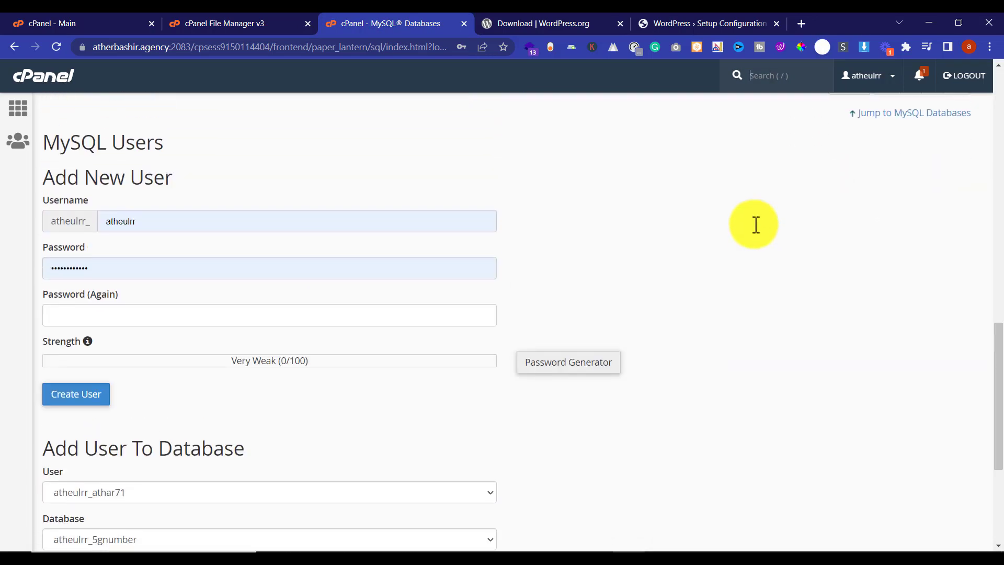
{"action": "double_click", "coordinate": [271, 221]}
{"action": "type", "text": "newwe"}
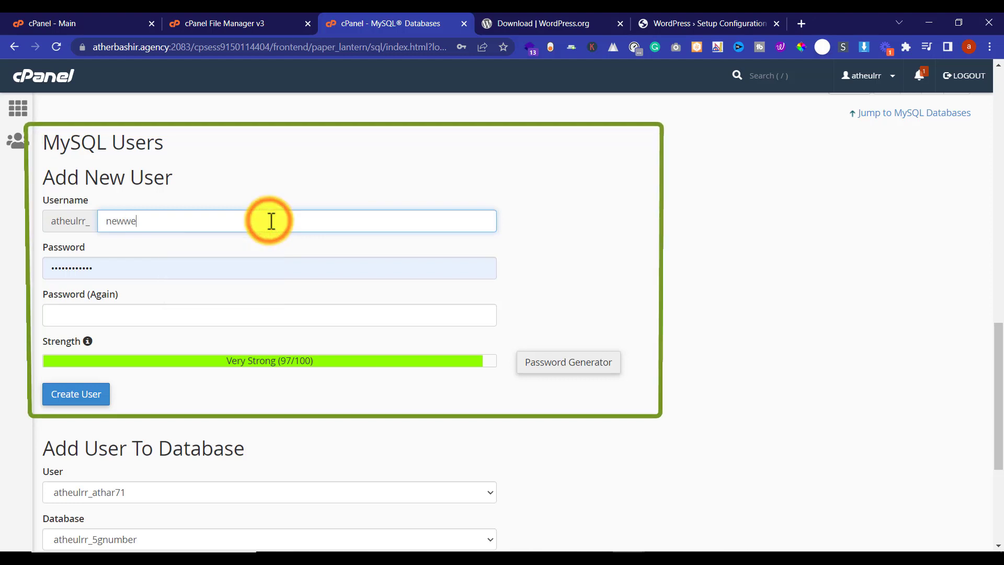
{"action": "type", "text": "buser"}
{"action": "double_click", "coordinate": [410, 269]}
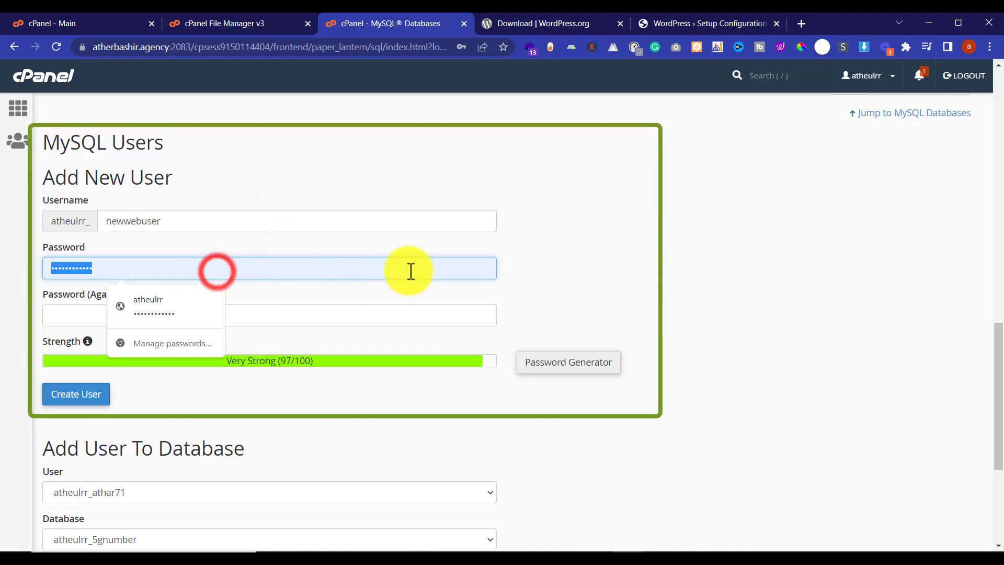
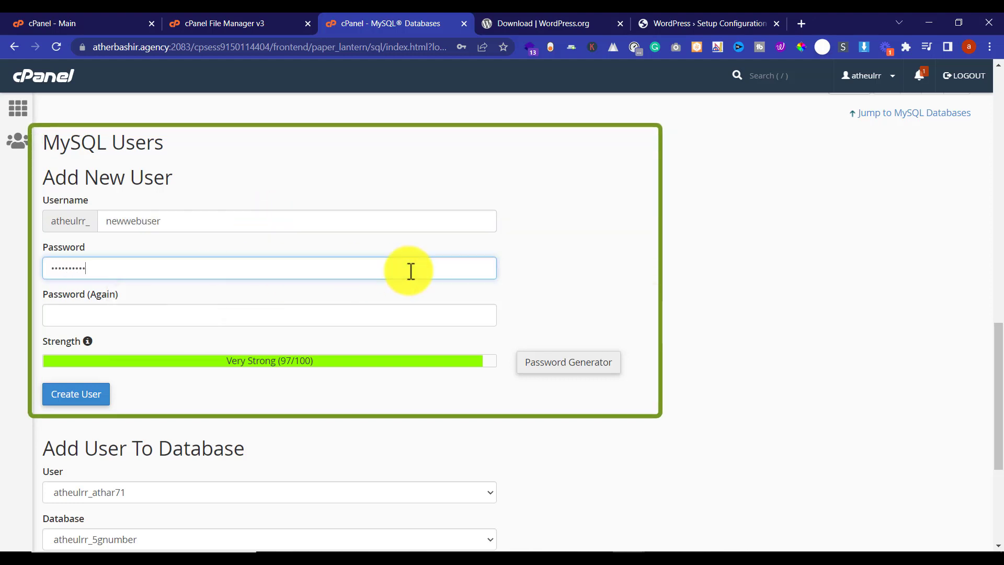
{"action": "left_click", "coordinate": [345, 313]}
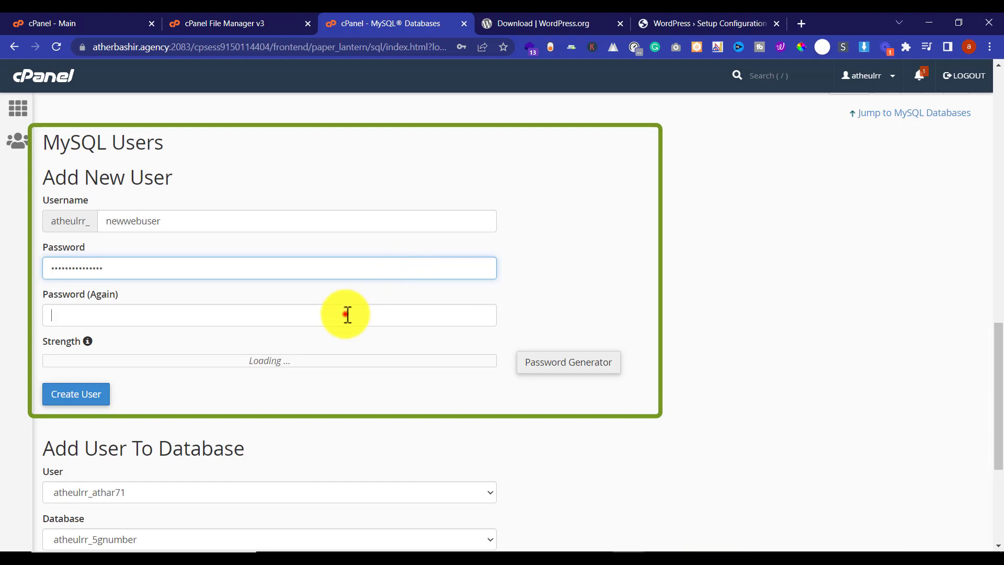
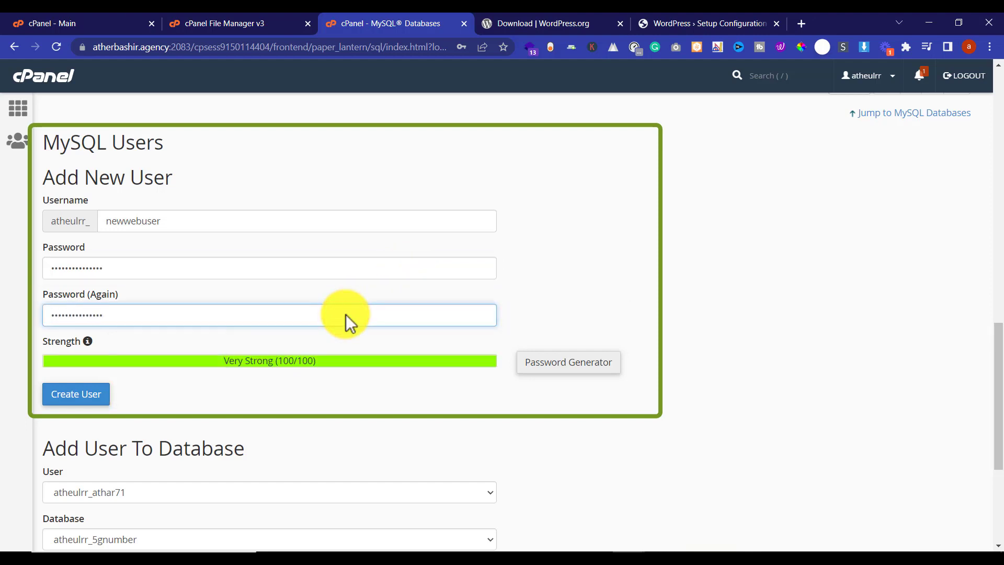
{"action": "left_click", "coordinate": [103, 396]}
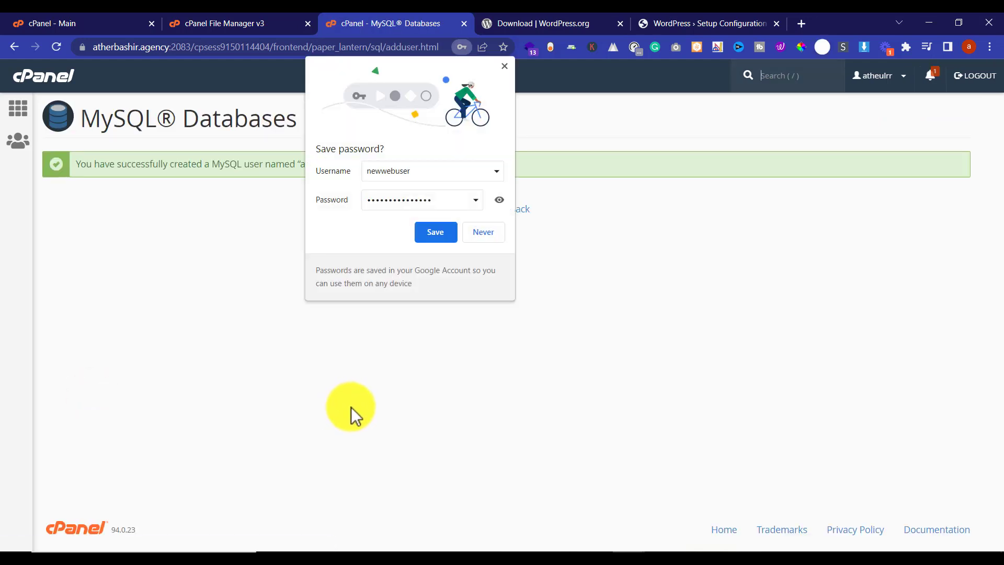
{"action": "left_click", "coordinate": [603, 287]}
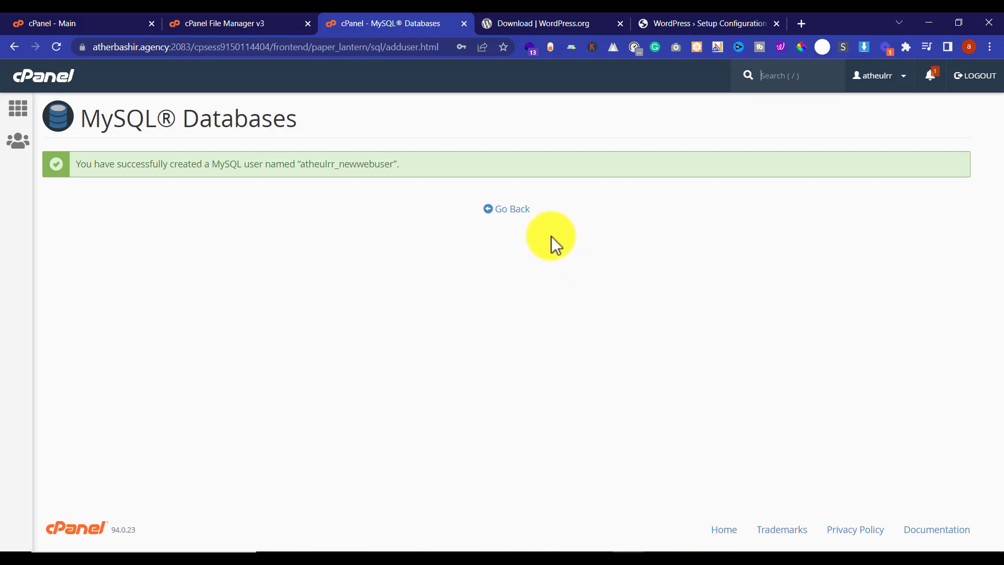
{"action": "left_click", "coordinate": [517, 209]}
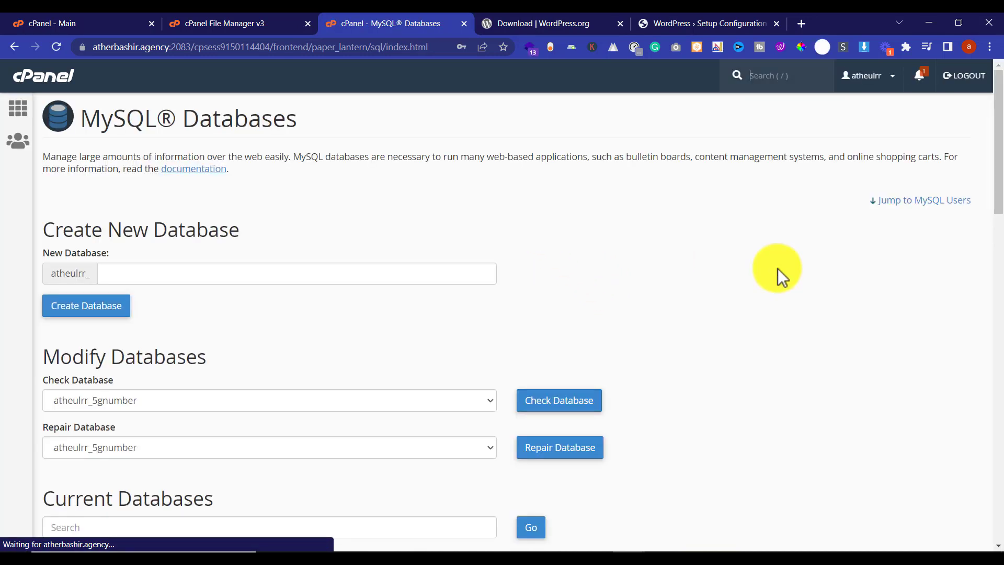
Link user newwebuser to the newwebsite database in Add User To Database
{"action": "scroll", "coordinate": [777, 268], "scroll_direction": "down", "scroll_amount": 20}
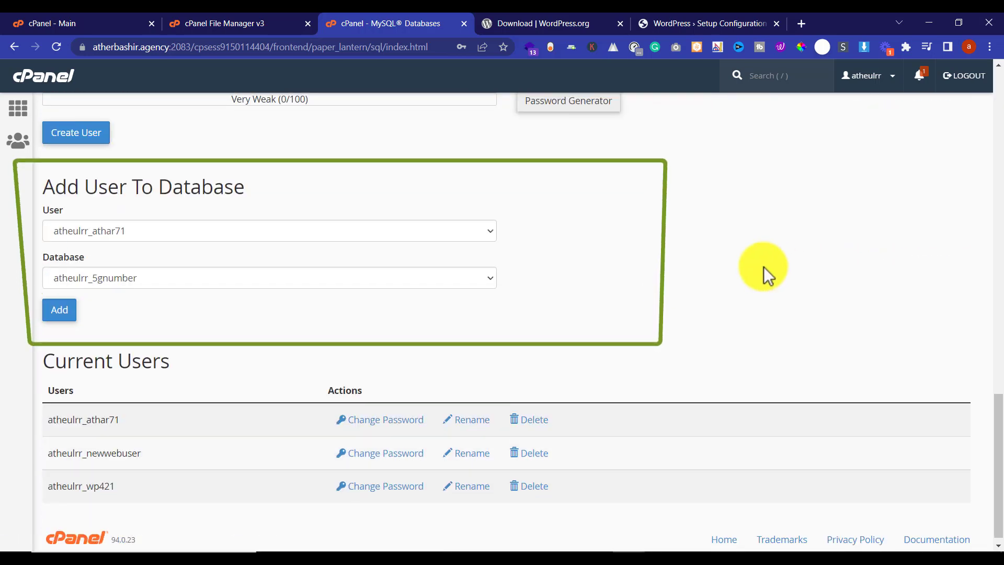
{"action": "left_click_drag", "start_coordinate": [79, 187], "coordinate": [192, 191]}
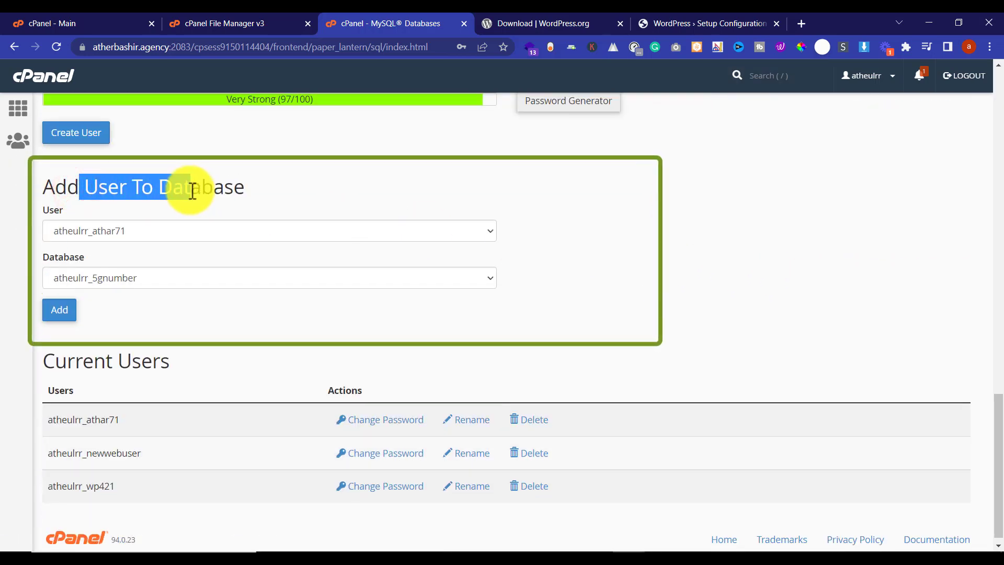
{"action": "left_click", "coordinate": [243, 234]}
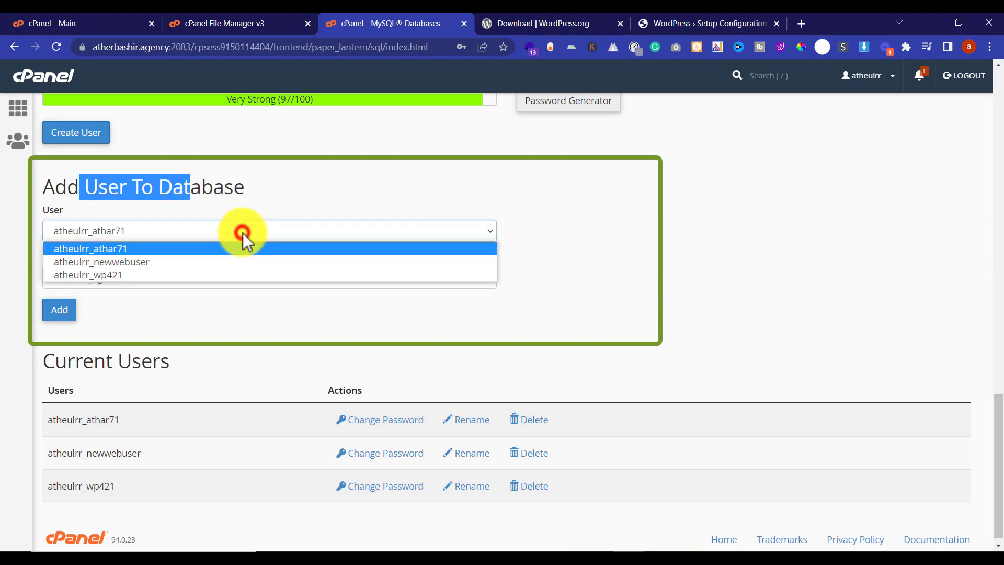
{"action": "left_click", "coordinate": [232, 259]}
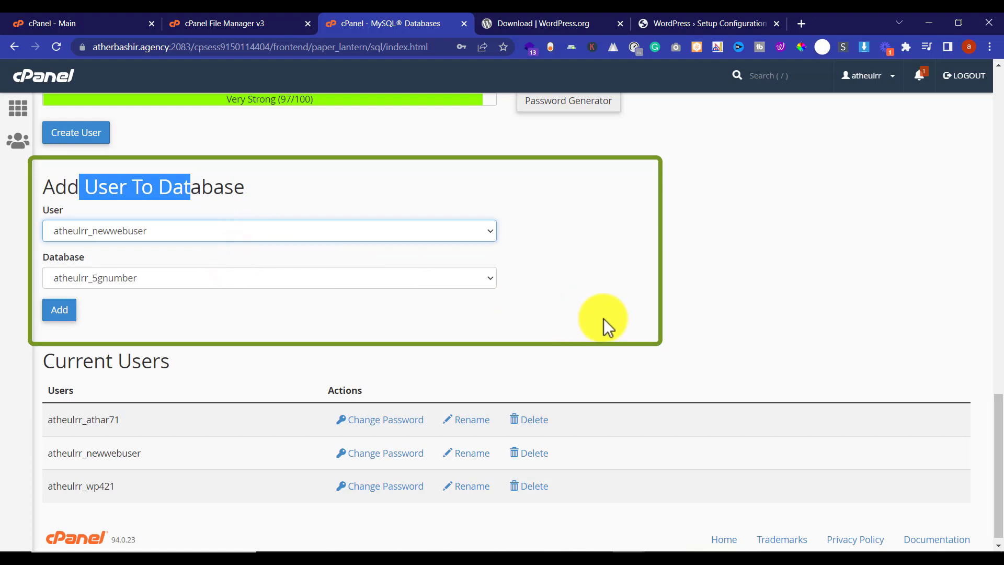
{"action": "left_click", "coordinate": [468, 284]}
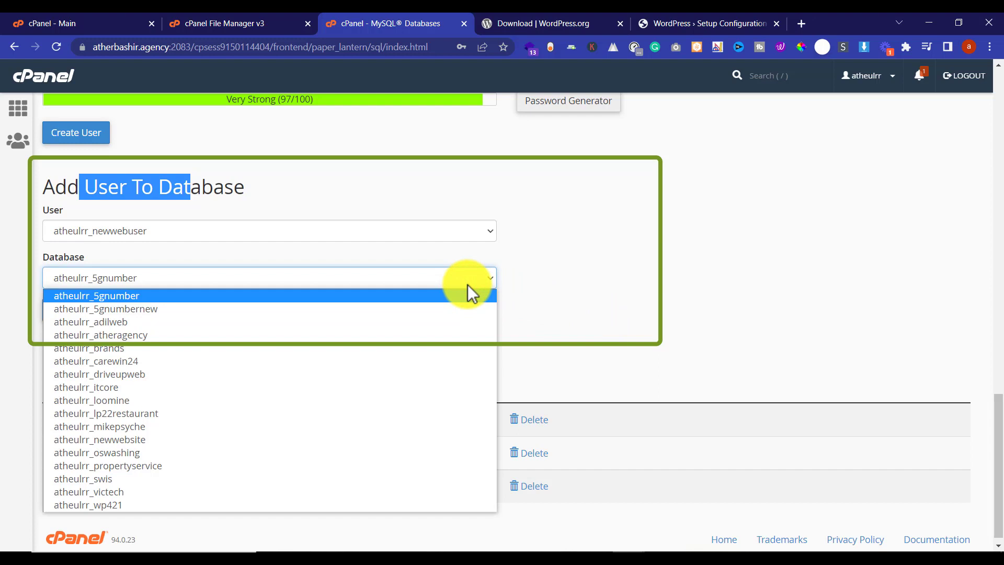
{"action": "left_click", "coordinate": [367, 438]}
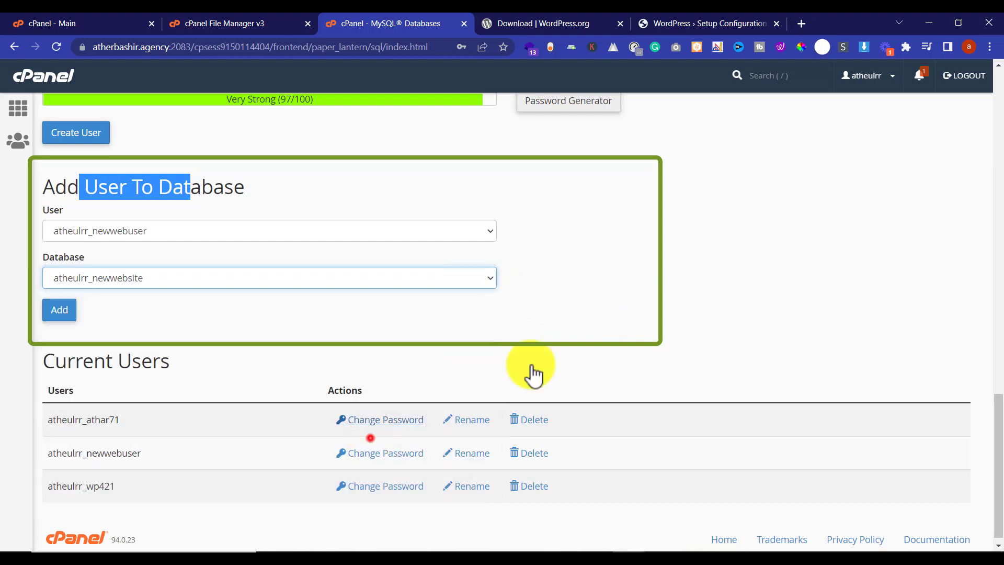
{"action": "left_click", "coordinate": [65, 314]}
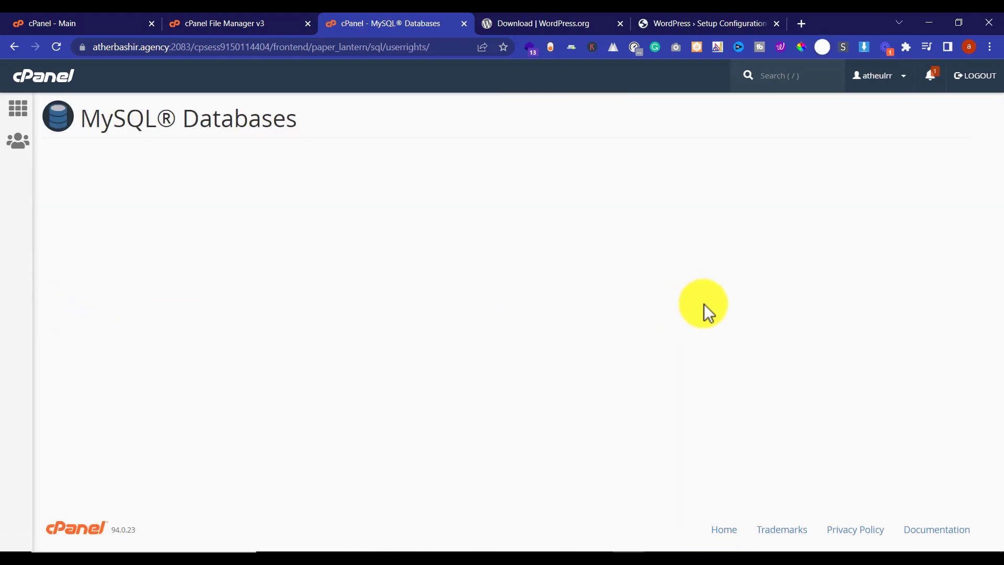
Grant newwebuser ALL PRIVILEGES on the database and save the changes
{"action": "left_click", "coordinate": [52, 235]}
{"action": "scroll", "coordinate": [228, 233], "scroll_direction": "down", "scroll_amount": 3}
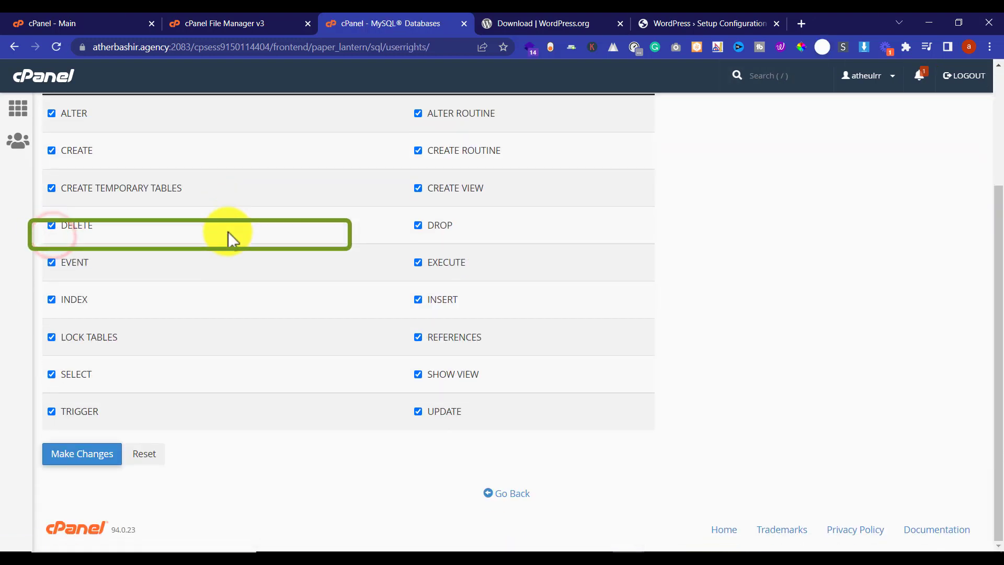
{"action": "left_click", "coordinate": [64, 454]}
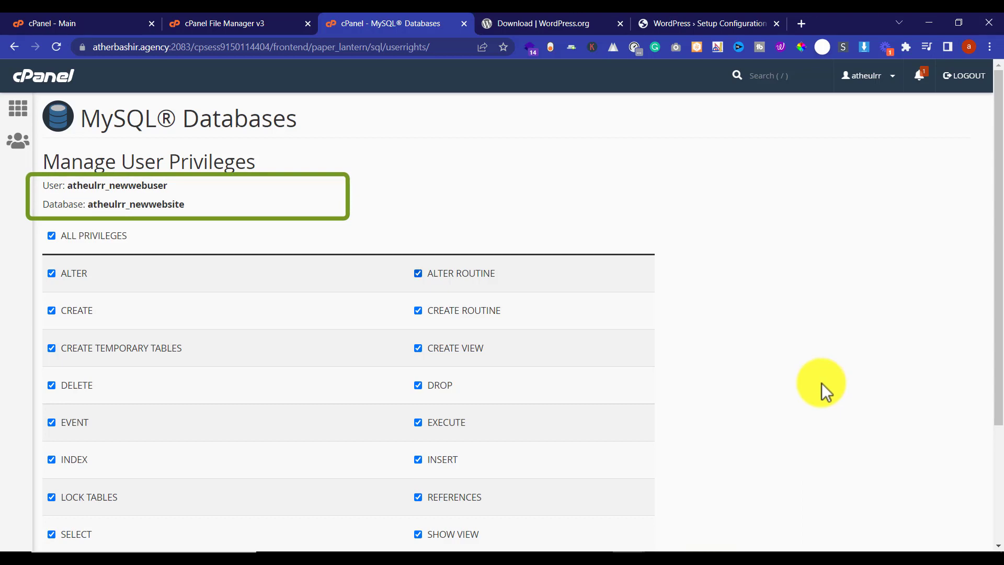
Copy the newwebsite database name from cPanel into WordPress's Database Name field
{"action": "double_click", "coordinate": [129, 205]}
{"action": "key", "text": "ctrl+c"}
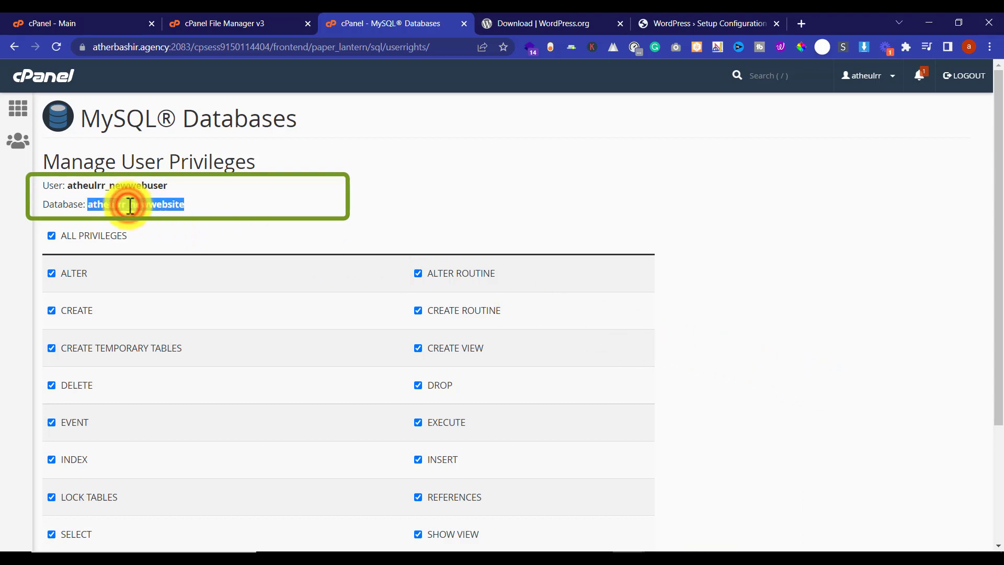
{"action": "left_click", "coordinate": [679, 23]}
{"action": "double_click", "coordinate": [452, 205]}
{"action": "key", "text": "ctrl+v"}
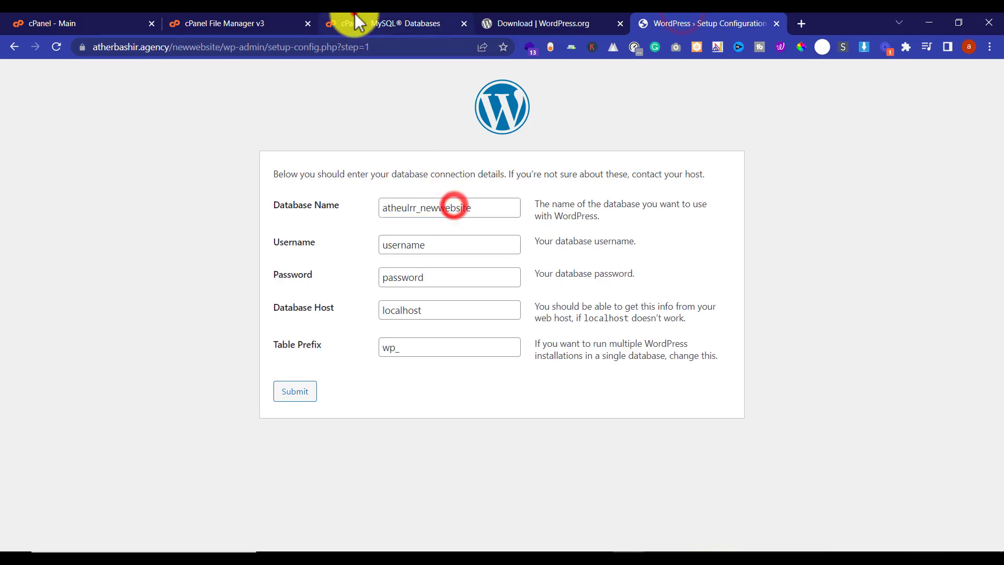
Paste newwebuser as the Username, enter the database password, and submit the connection details
{"action": "left_click", "coordinate": [351, 21]}
{"action": "double_click", "coordinate": [150, 186]}
{"action": "key", "text": "ctrl+c"}
{"action": "left_click", "coordinate": [729, 23]}
{"action": "double_click", "coordinate": [462, 245]}
{"action": "key", "text": "ctrl+v"}
{"action": "double_click", "coordinate": [460, 277]}
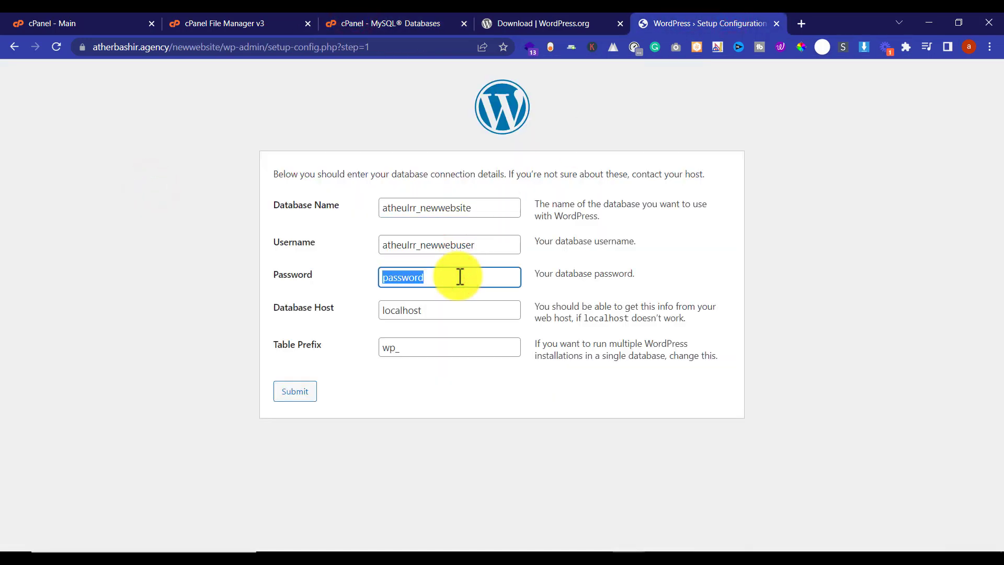
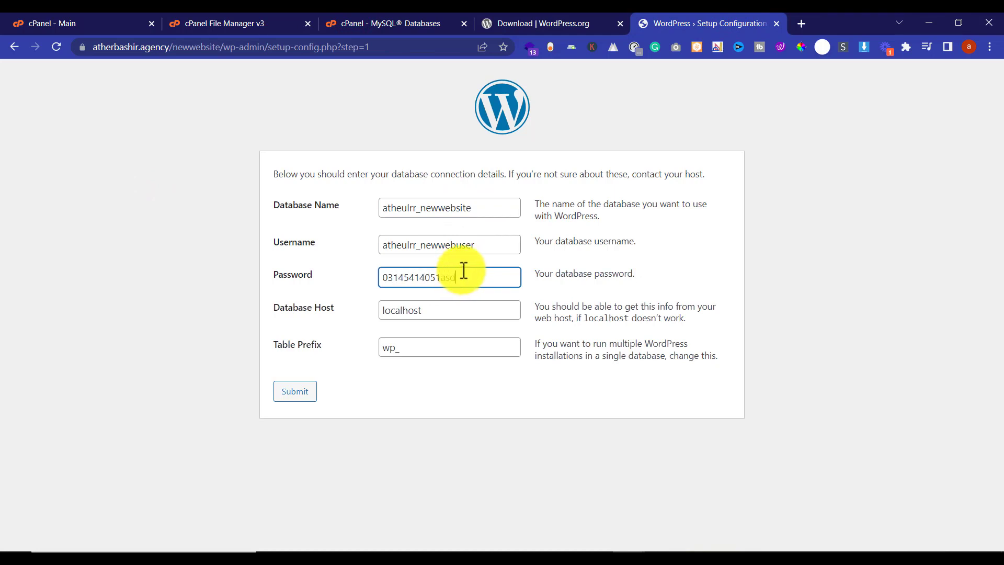
{"action": "left_click", "coordinate": [295, 391]}
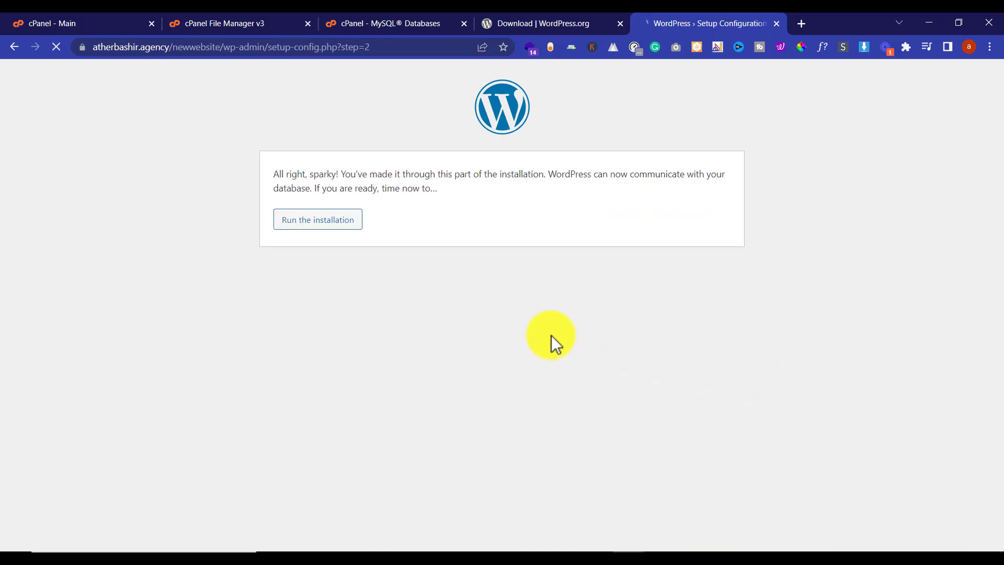
Set the site title to 'New Website' and the admin username to newwebsite
{"action": "left_click", "coordinate": [337, 220]}
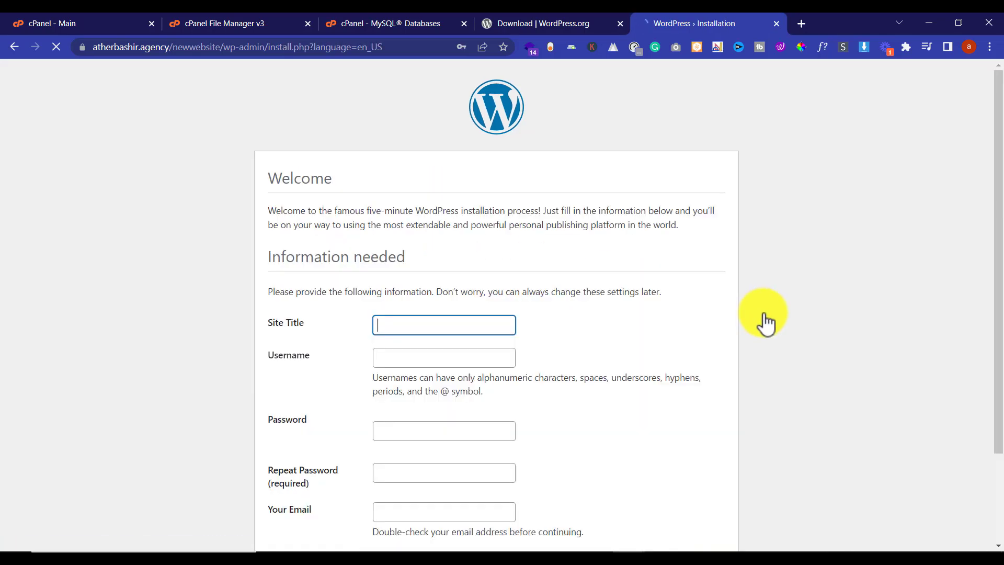
{"action": "type", "text": "New Websit"}
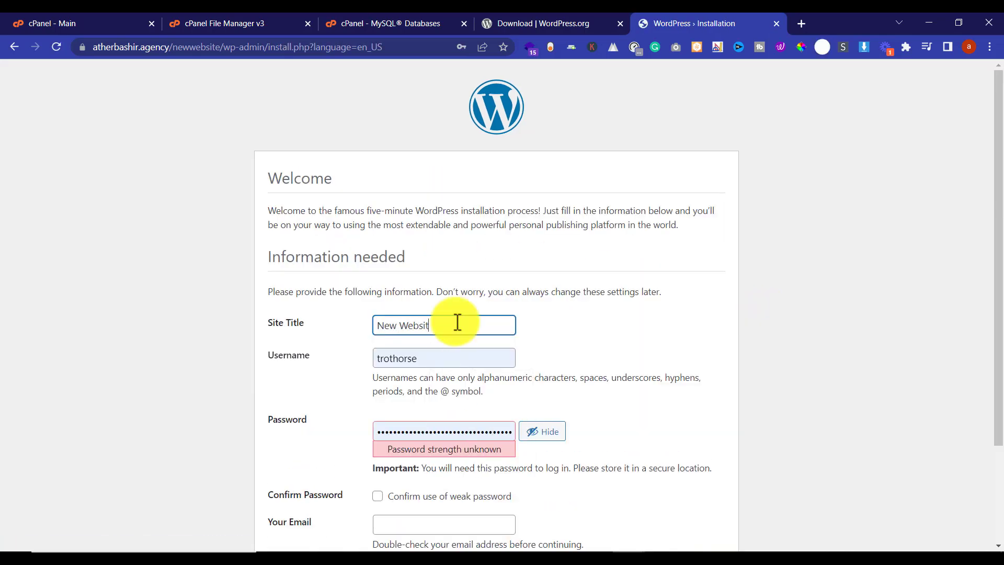
{"action": "type", "text": "e"}
{"action": "double_click", "coordinate": [460, 358]}
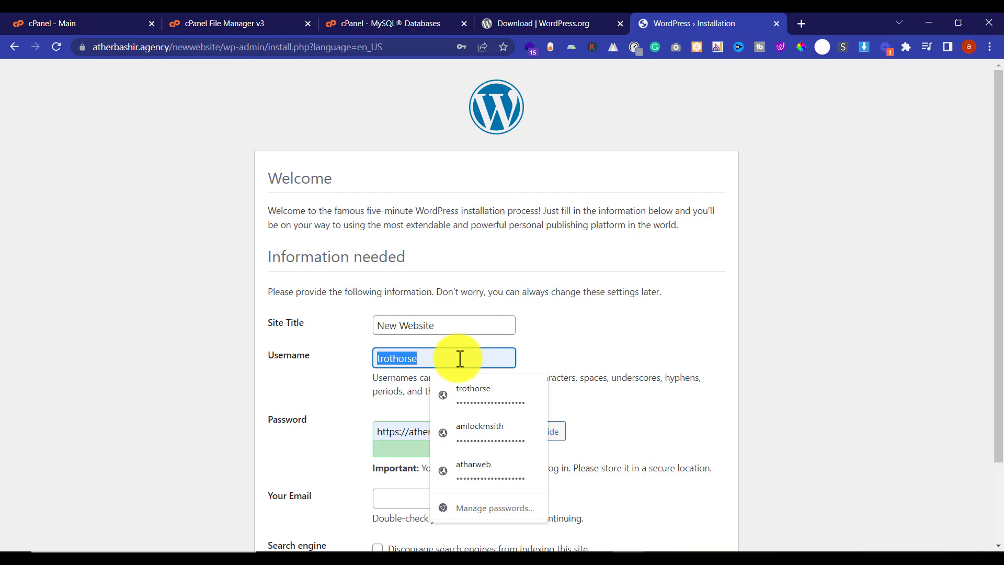
{"action": "type", "text": "newwebsite"}
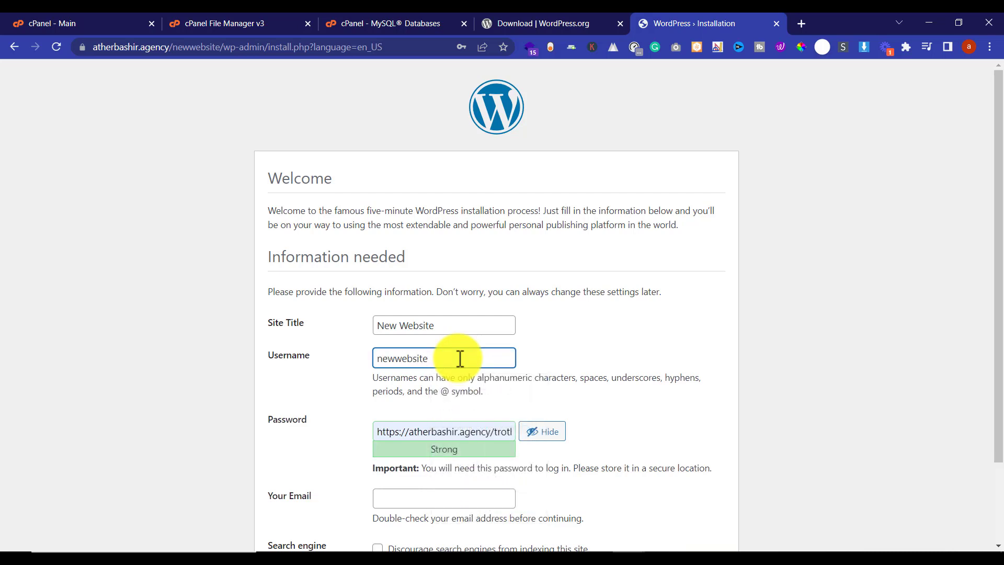
Set a weak admin password, confirm its use, fill the admin e-mail, and install WordPress
{"action": "double_click", "coordinate": [460, 358]}
{"action": "key", "text": "ctrl+c"}
{"action": "triple_click", "coordinate": [451, 431]}
{"action": "key", "text": "ctrl+v"}
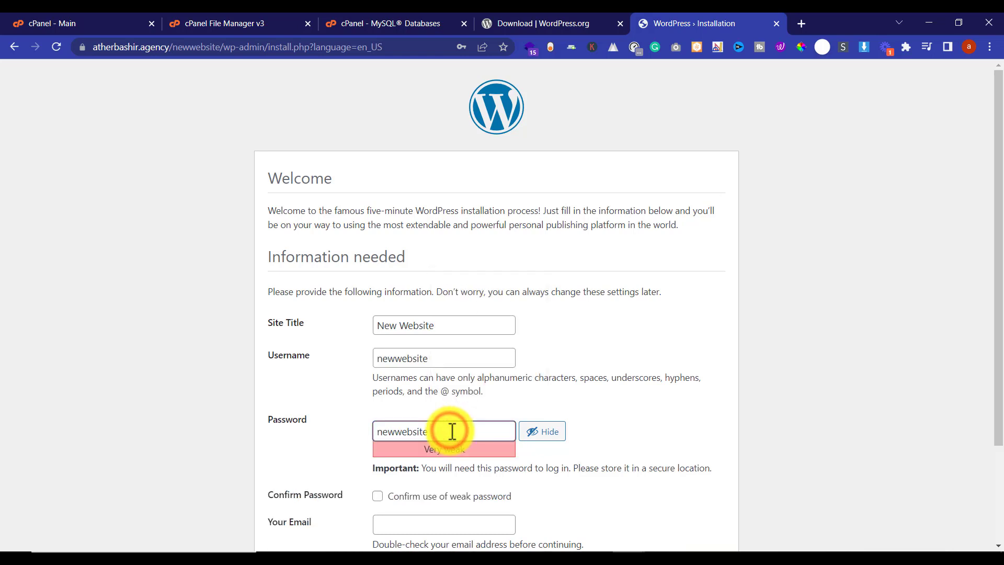
{"action": "scroll", "coordinate": [639, 403], "scroll_direction": "down", "scroll_amount": 3}
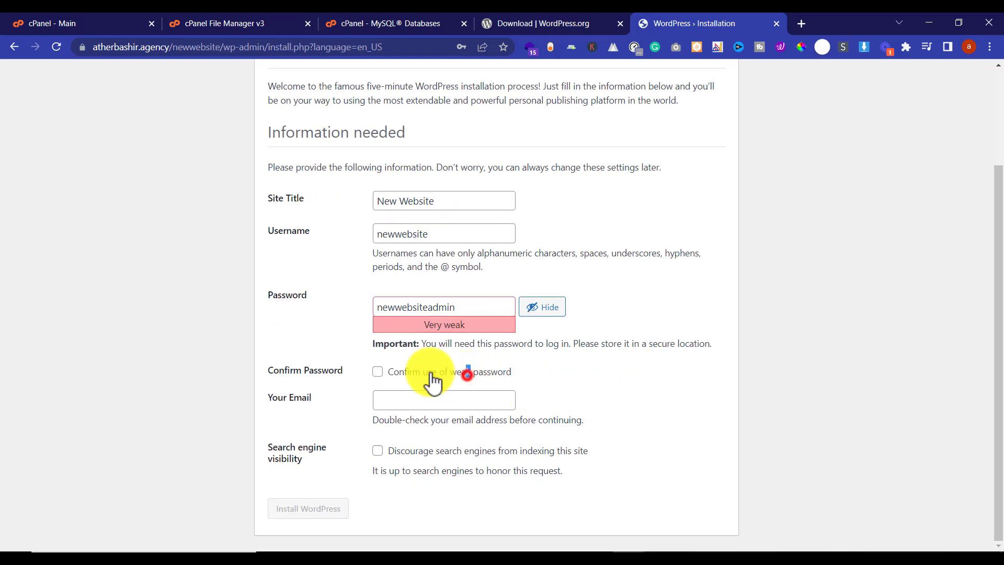
{"action": "left_click", "coordinate": [413, 371]}
{"action": "left_click", "coordinate": [481, 399]}
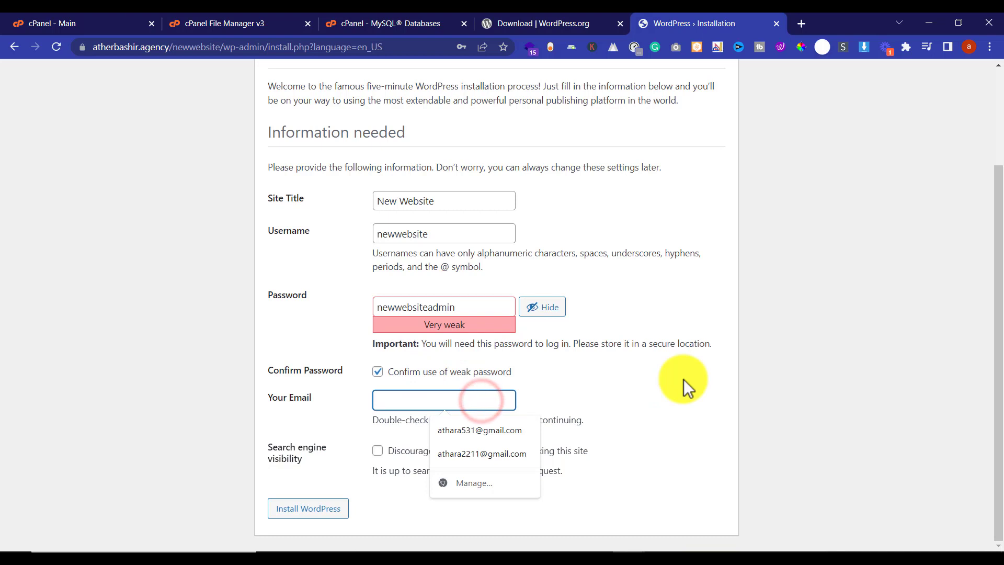
{"action": "left_click", "coordinate": [512, 428]}
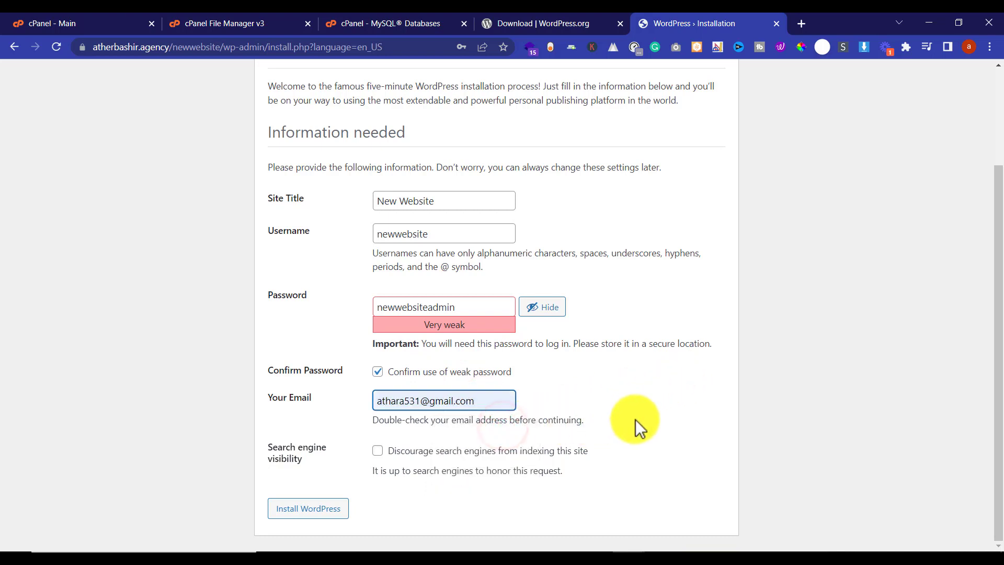
{"action": "left_click", "coordinate": [304, 509]}
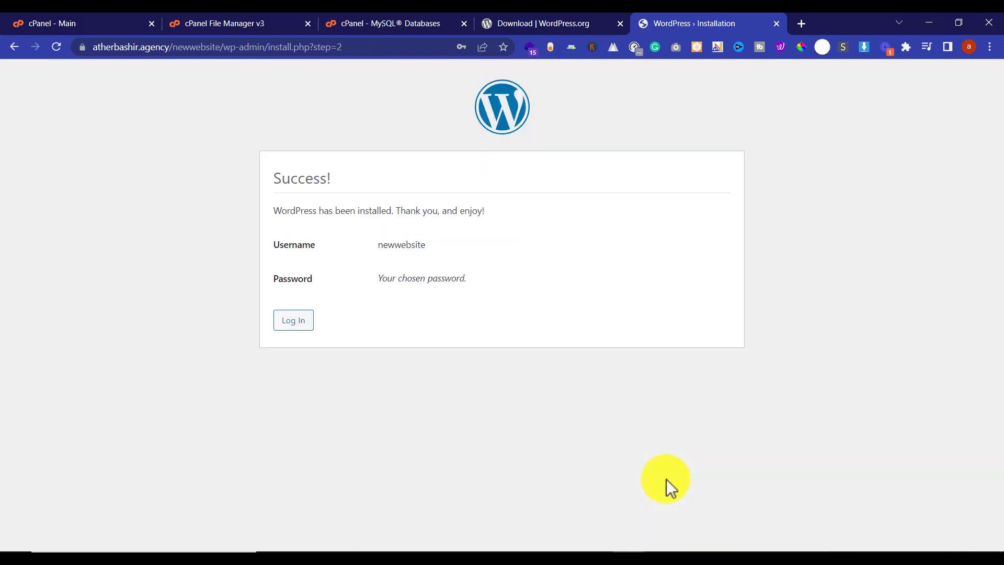
Log in as newwebsite with the admin password to reach the New Website dashboard
{"action": "left_click", "coordinate": [291, 321]}
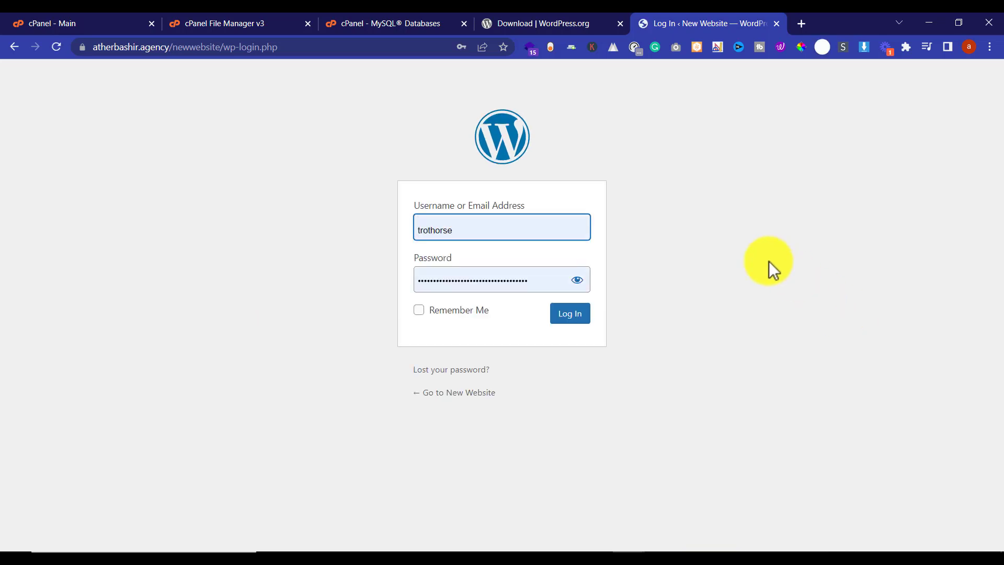
{"action": "double_click", "coordinate": [505, 224]}
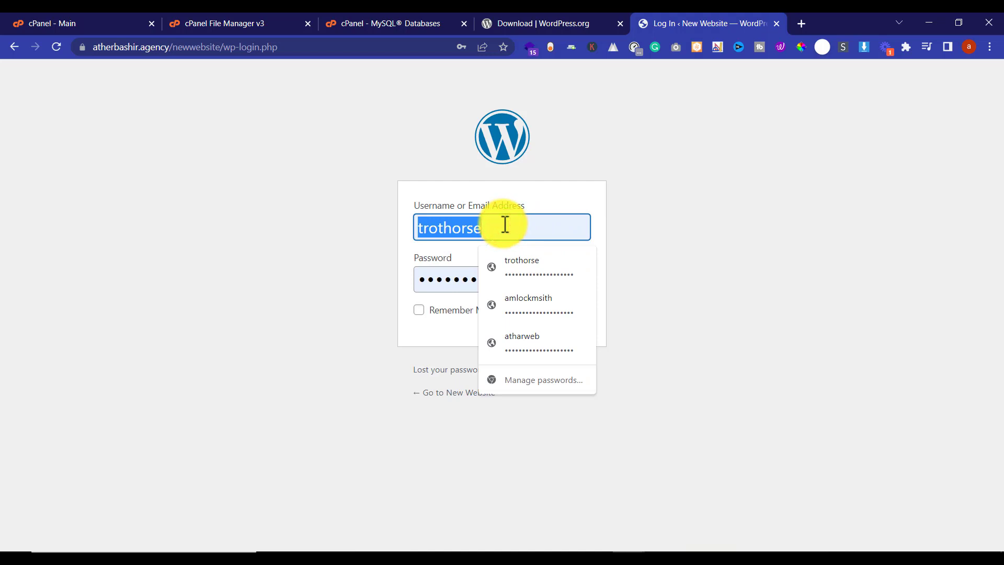
{"action": "type", "text": "newwebsite"}
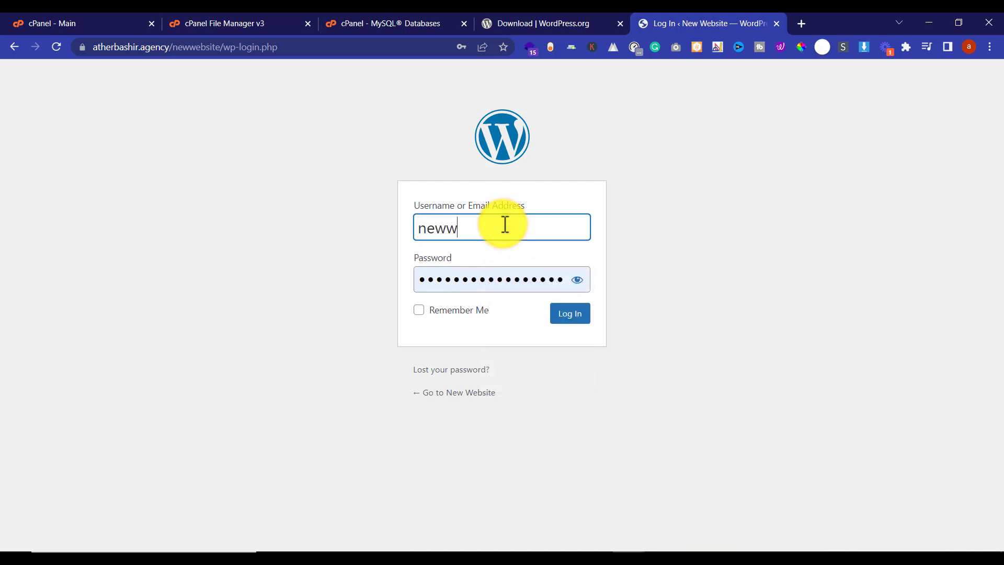
{"action": "left_click", "coordinate": [497, 276]}
{"action": "type", "text": "******"}
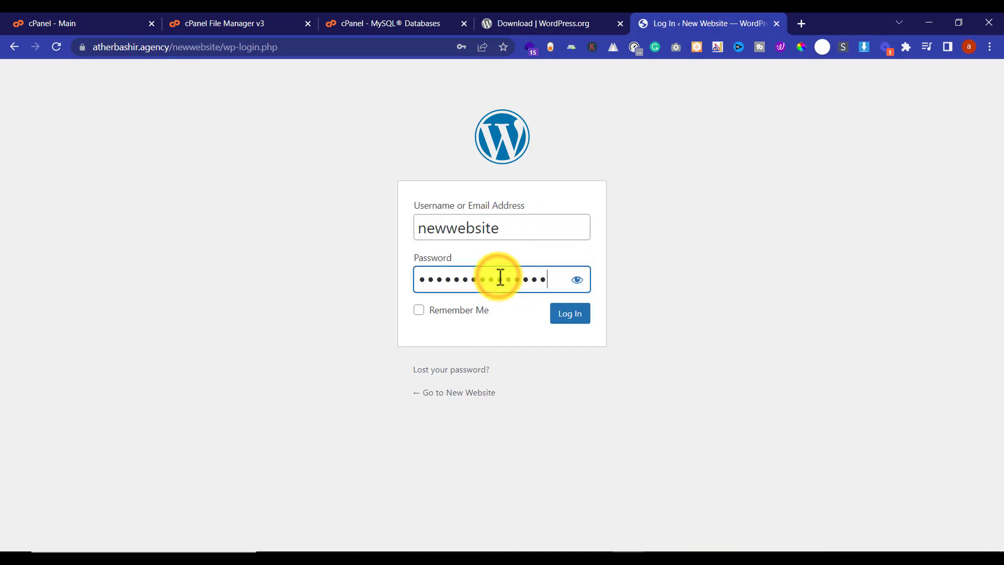
{"action": "left_click", "coordinate": [569, 314]}
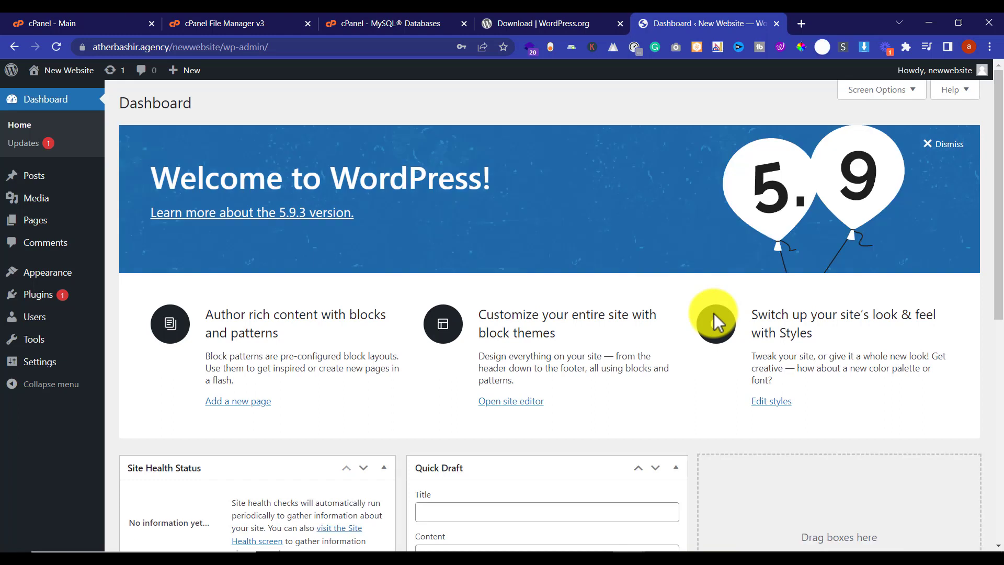
{"action": "mouse_move", "coordinate": [142, 285]}
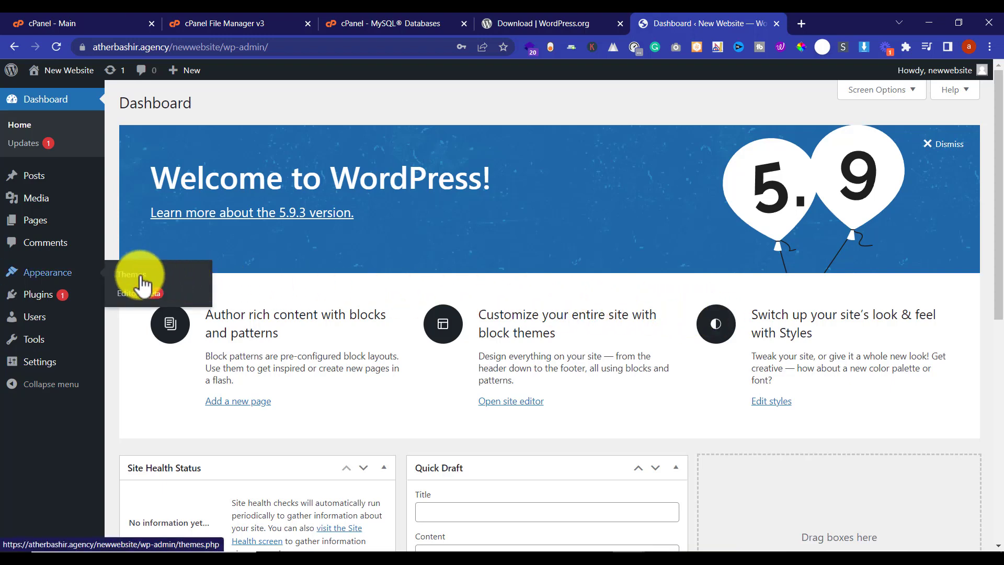